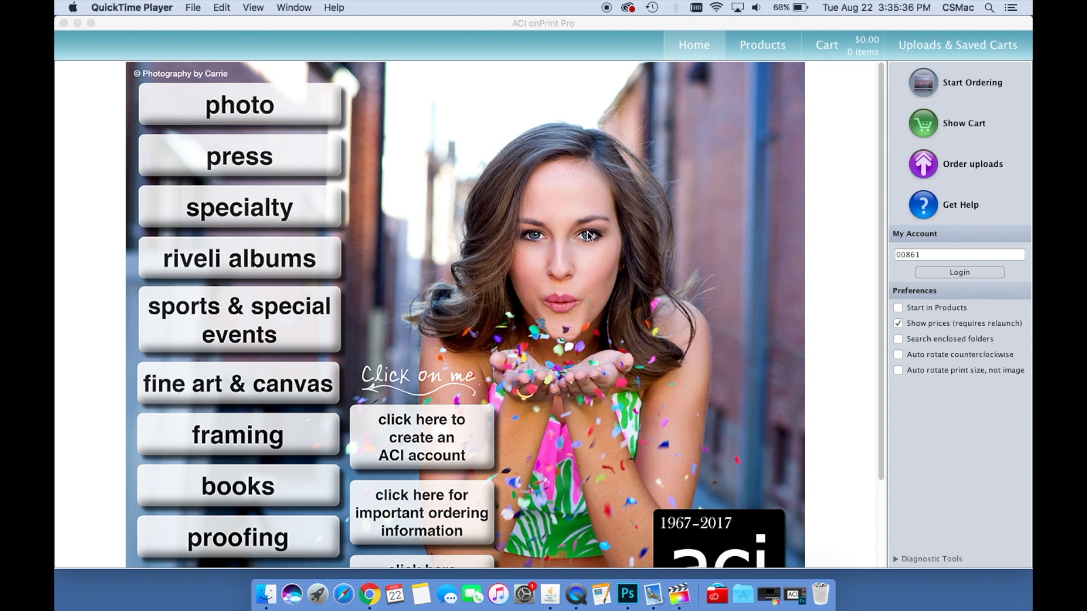
Open the hinged memory book products from the Books category.
{"action": "left_click", "coordinate": [589, 234]}
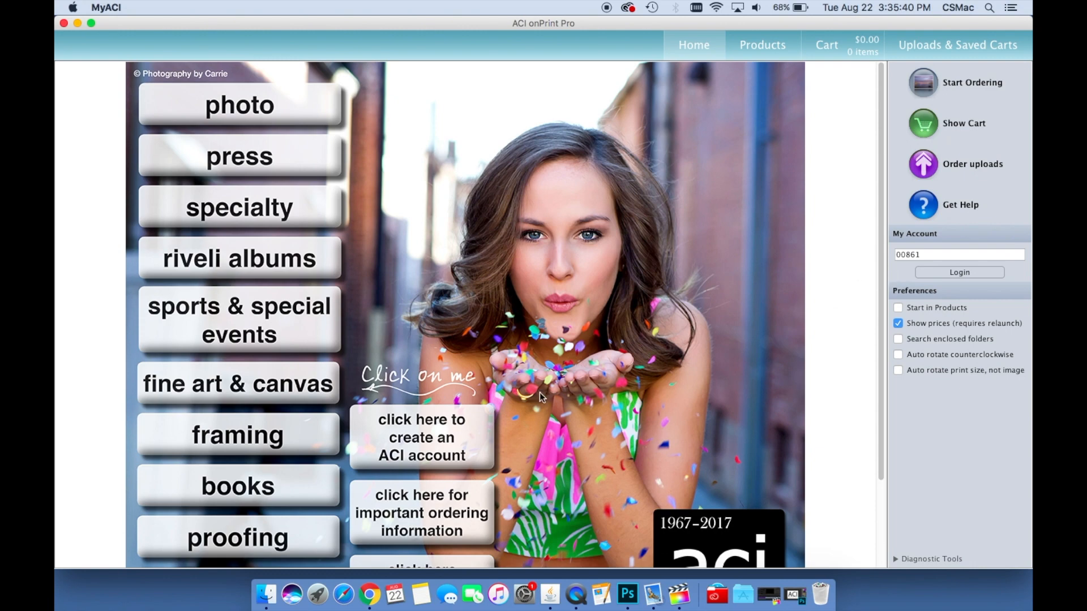
{"action": "left_click", "coordinate": [245, 488]}
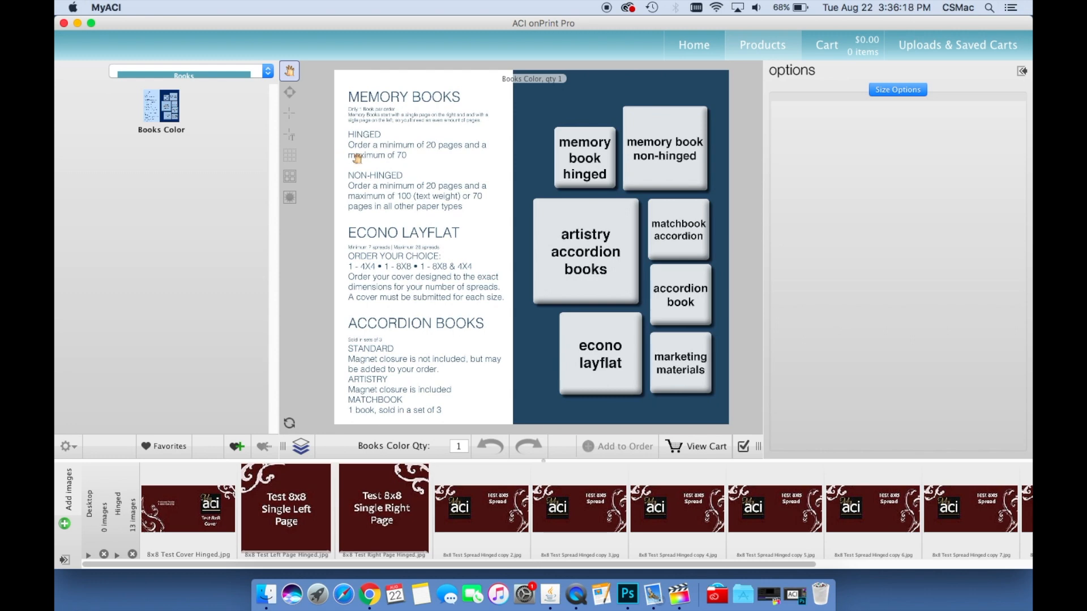
{"action": "left_click", "coordinate": [590, 158]}
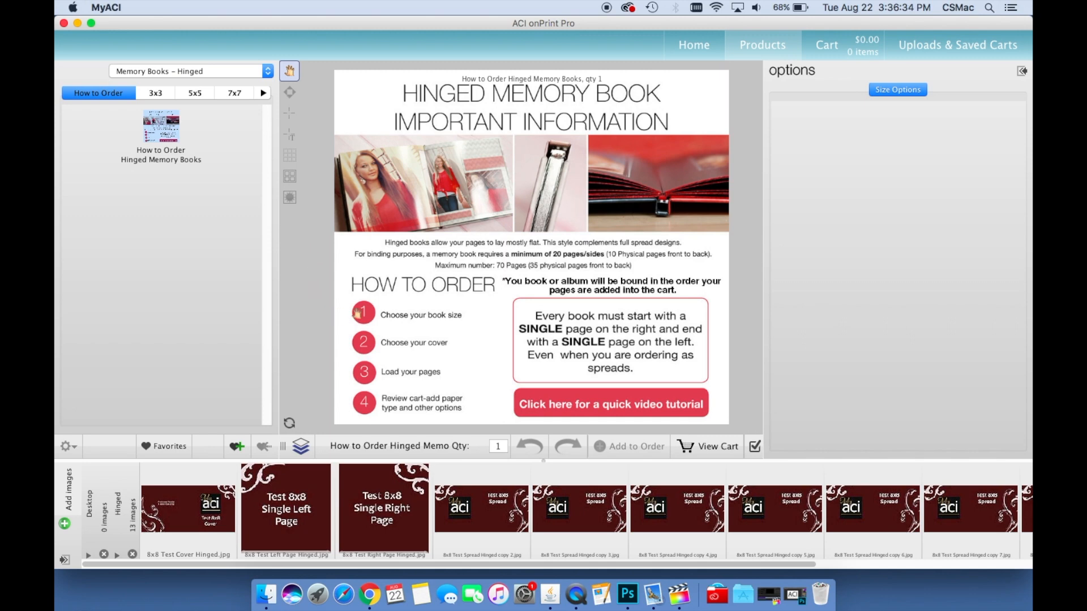
Go to the 8x8 hinged memory book size and load the 8x8 Hardcover – Blank cover template.
{"action": "left_click", "coordinate": [263, 92]}
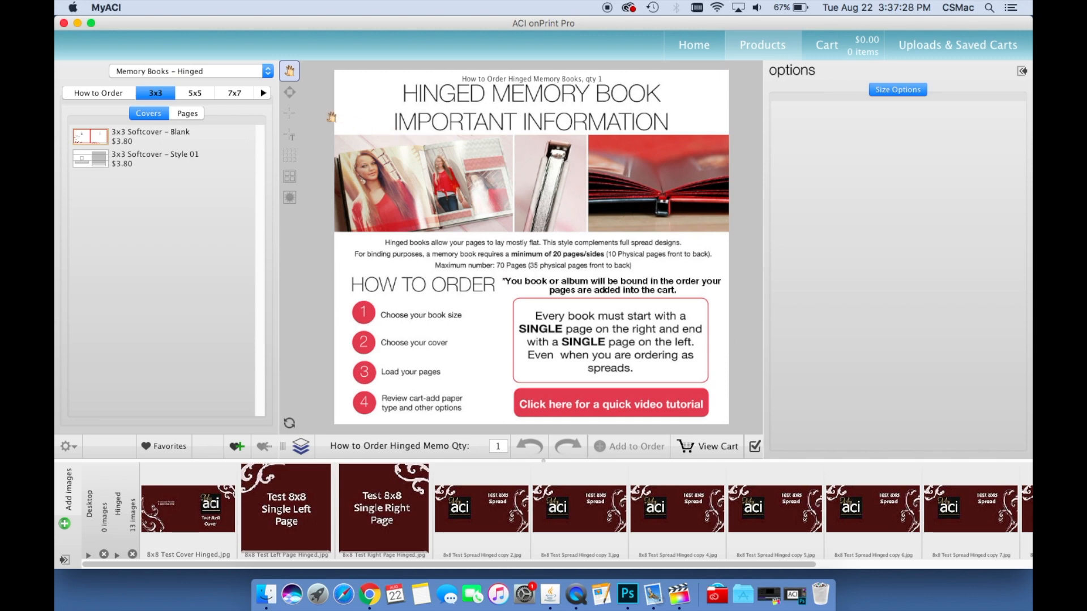
{"action": "left_click", "coordinate": [264, 93]}
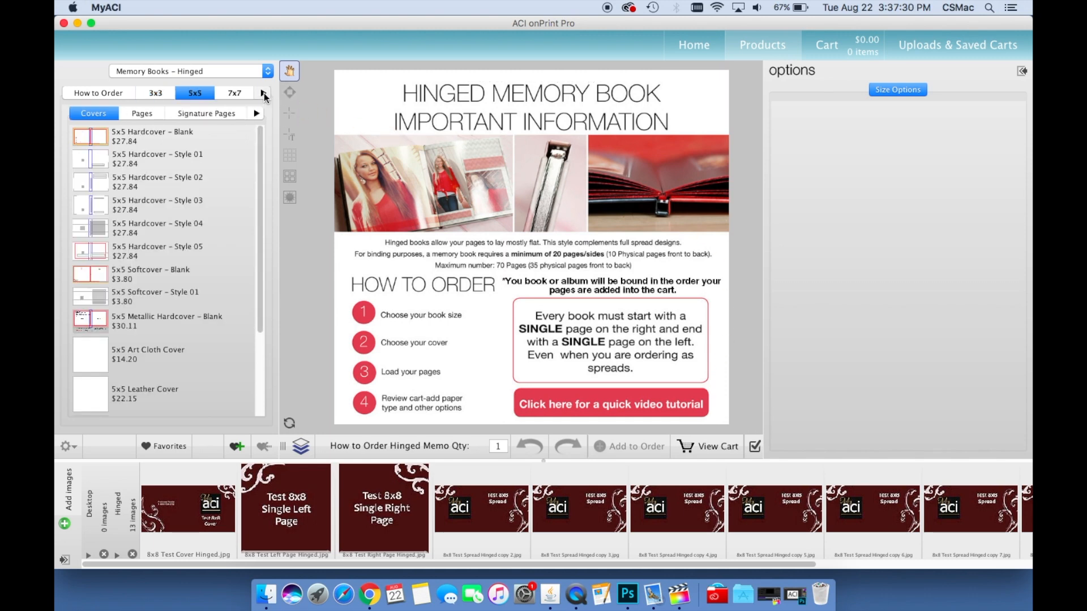
{"action": "left_click", "coordinate": [263, 93]}
{"action": "left_click", "coordinate": [264, 95]}
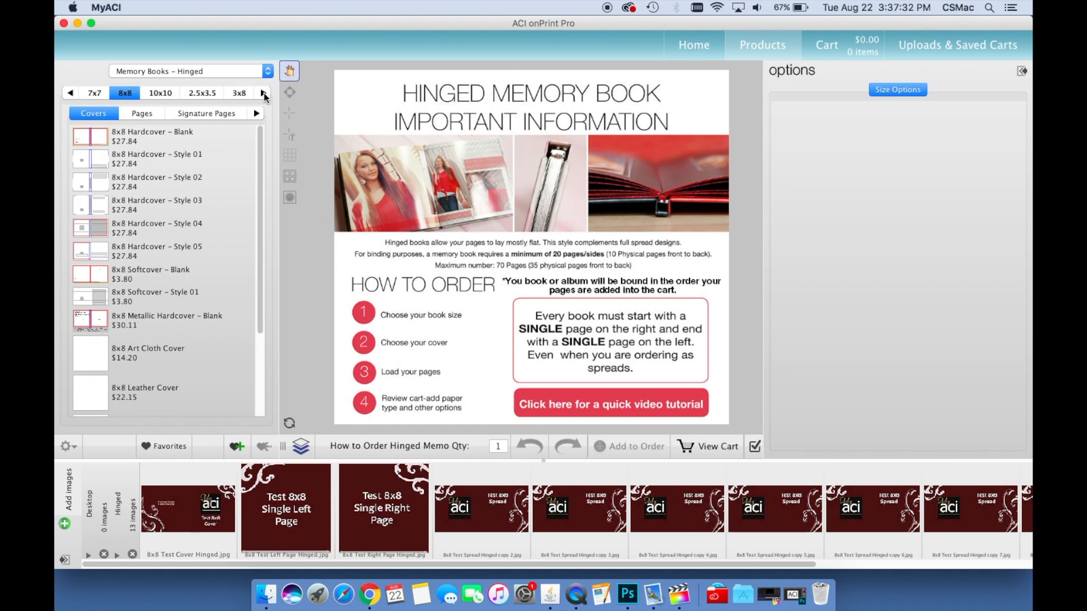
{"action": "left_click", "coordinate": [125, 96]}
{"action": "left_click", "coordinate": [133, 141]}
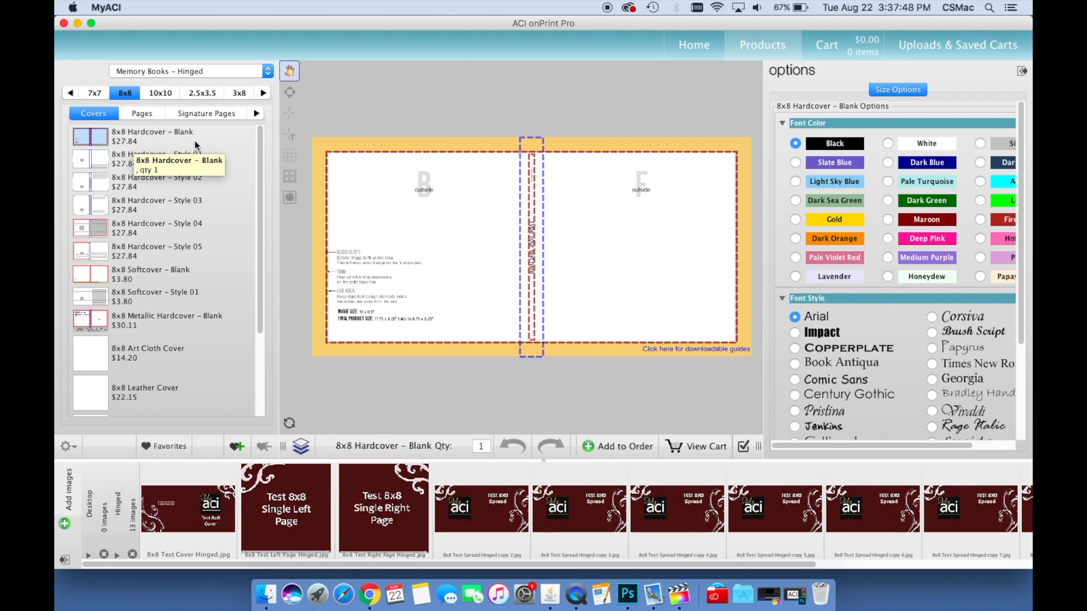
{"action": "left_click_drag", "start_coordinate": [184, 141], "coordinate": [468, 238]}
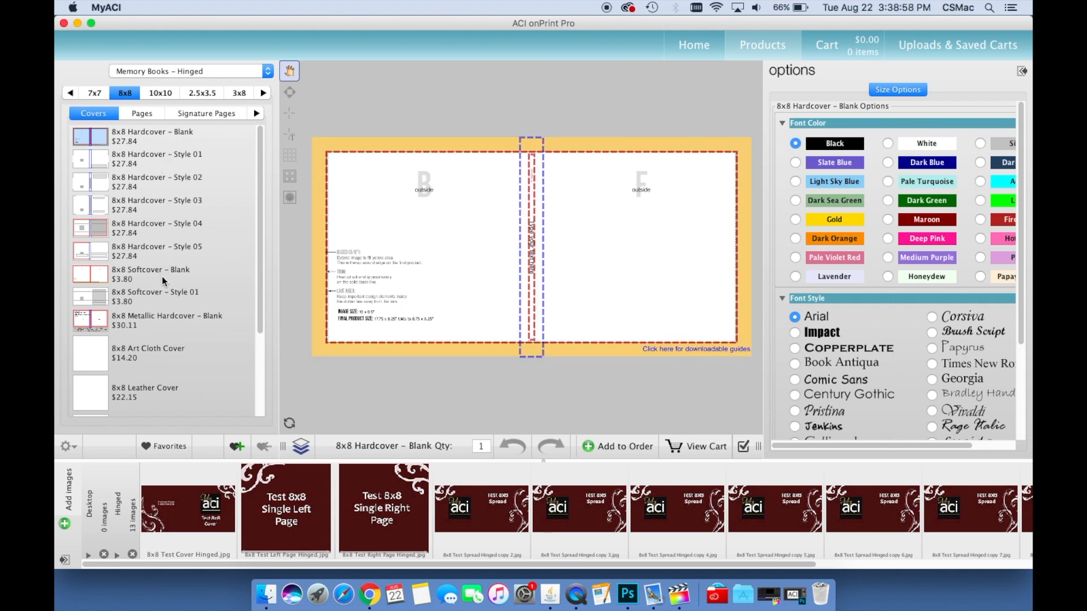
Load the 8x8 Hardcover – Style 01 cover and try out the image box on its front.
{"action": "left_click", "coordinate": [166, 164]}
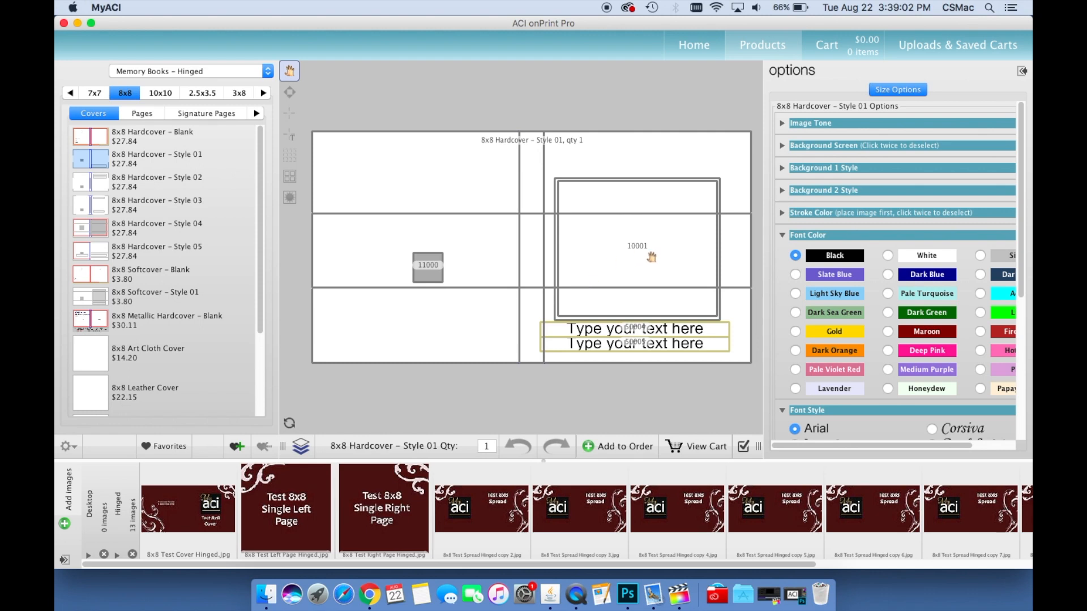
{"action": "left_click", "coordinate": [583, 205]}
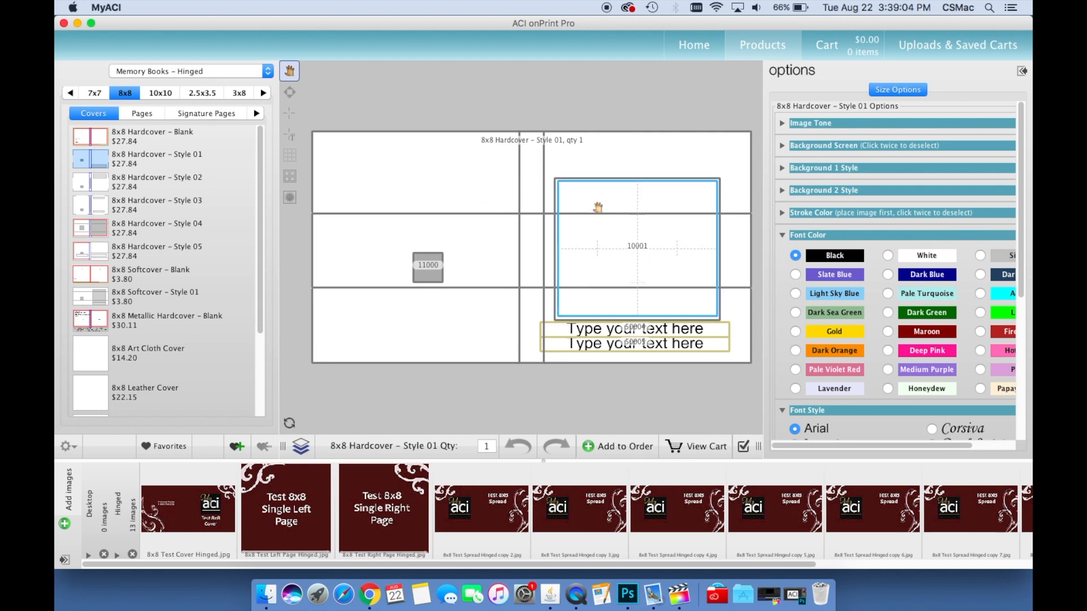
{"action": "left_click", "coordinate": [478, 162]}
{"action": "left_click", "coordinate": [583, 233]}
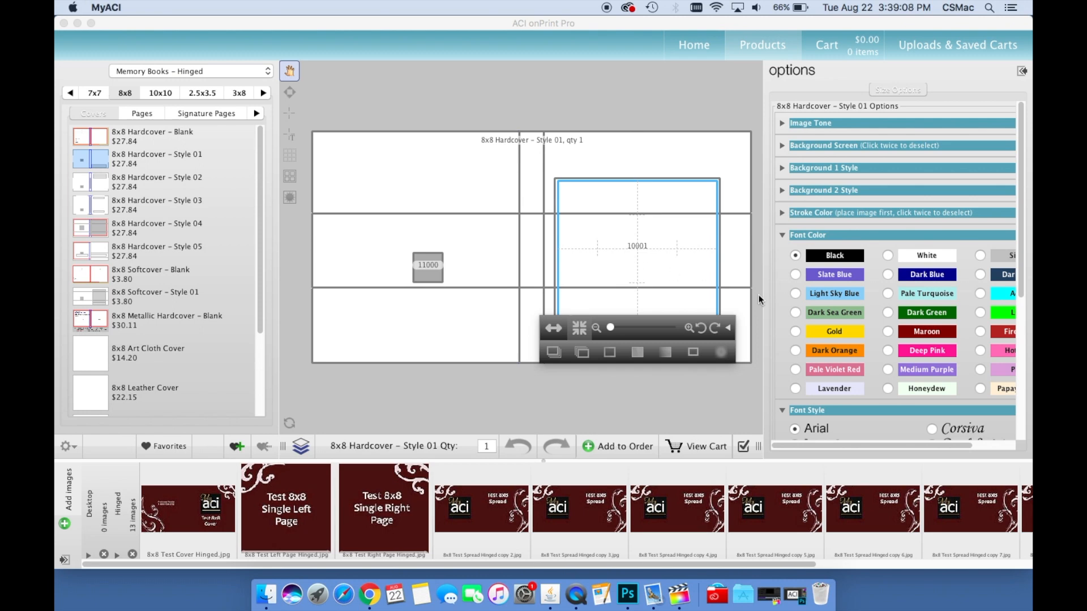
{"action": "left_click", "coordinate": [845, 296]}
{"action": "left_click", "coordinate": [830, 260]}
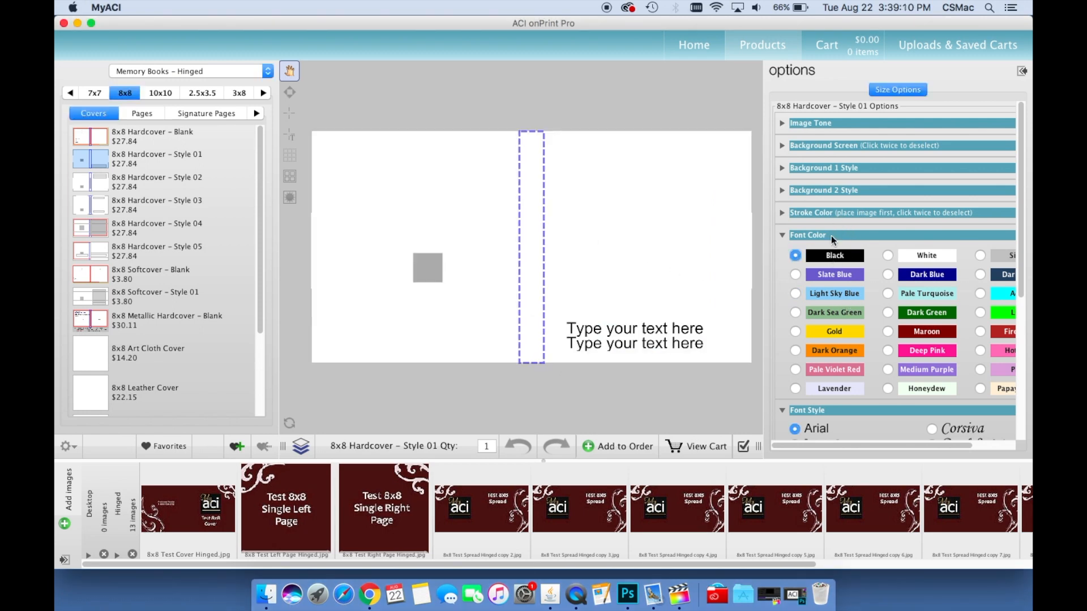
Try Background 2 Style colors on the Style 01 cover, ending with Dark Blue.
{"action": "left_click", "coordinate": [818, 188]}
{"action": "left_click", "coordinate": [830, 231]}
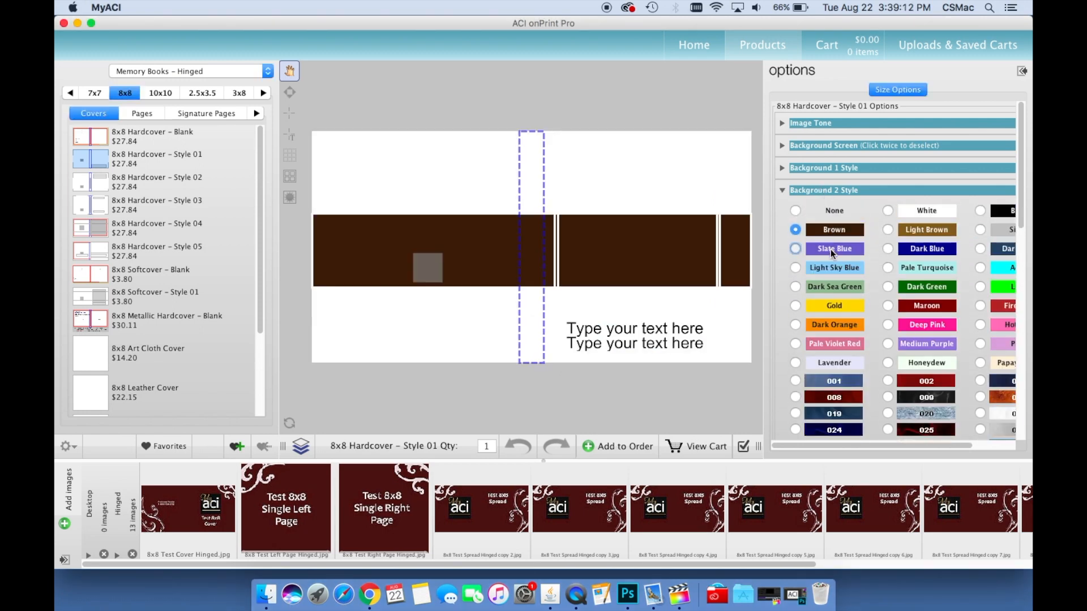
{"action": "left_click", "coordinate": [831, 249]}
{"action": "left_click", "coordinate": [938, 253]}
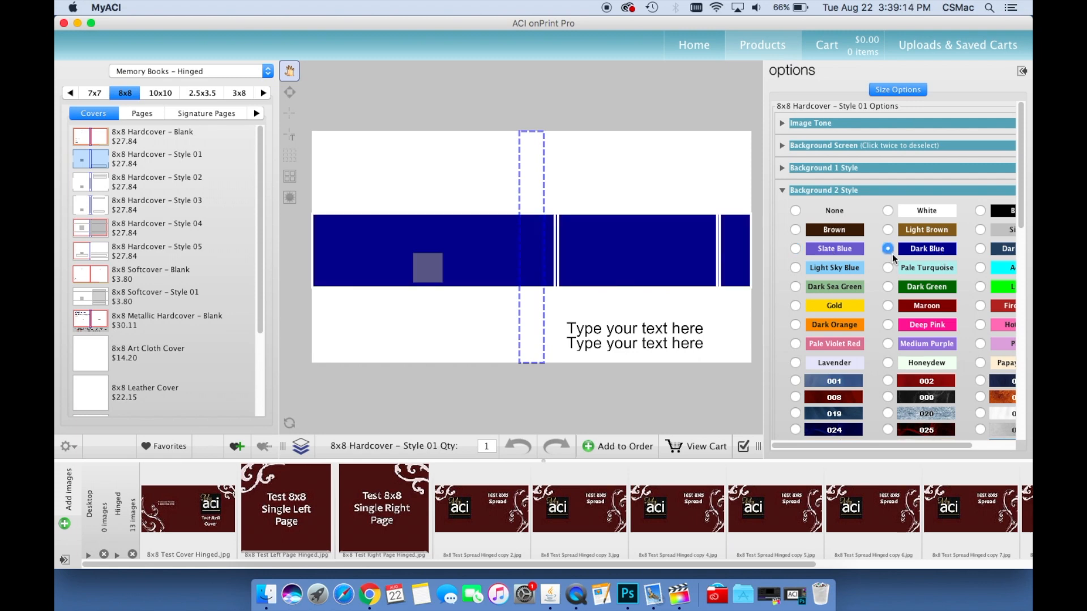
Preview the 8x8 Softcover – Blank and 8x8 Softcover – Style 01 cover templates.
{"action": "left_click", "coordinate": [155, 275]}
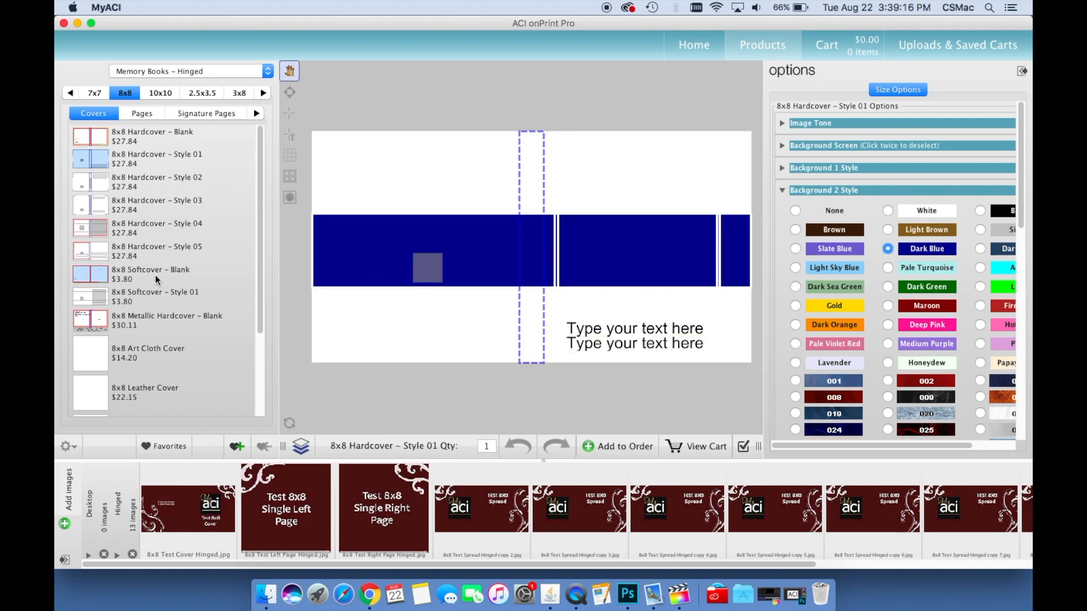
{"action": "left_click", "coordinate": [150, 299]}
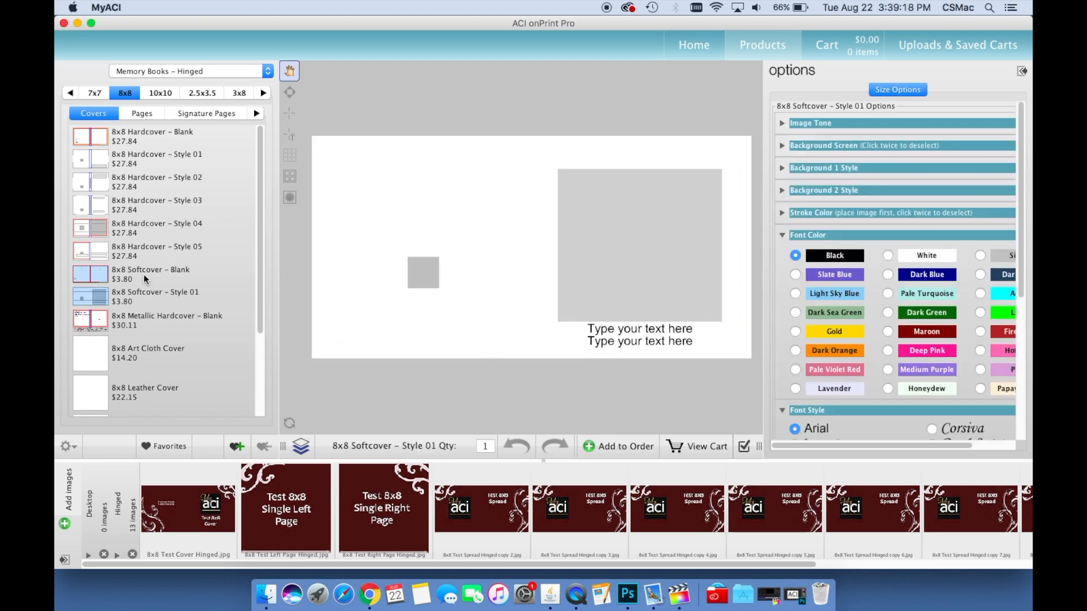
{"action": "left_click", "coordinate": [144, 278]}
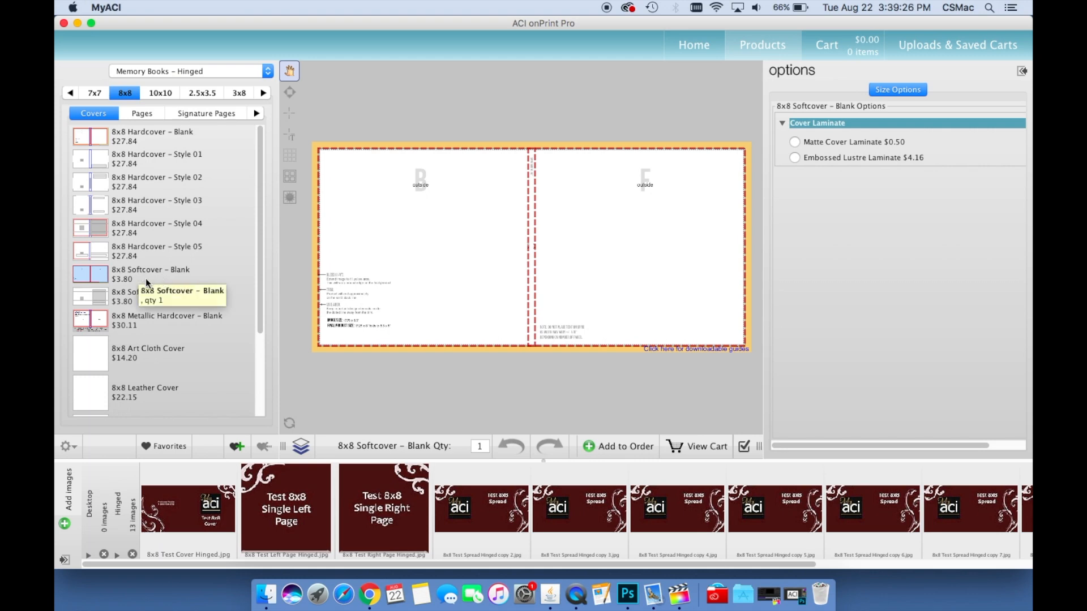
{"action": "left_click", "coordinate": [158, 302]}
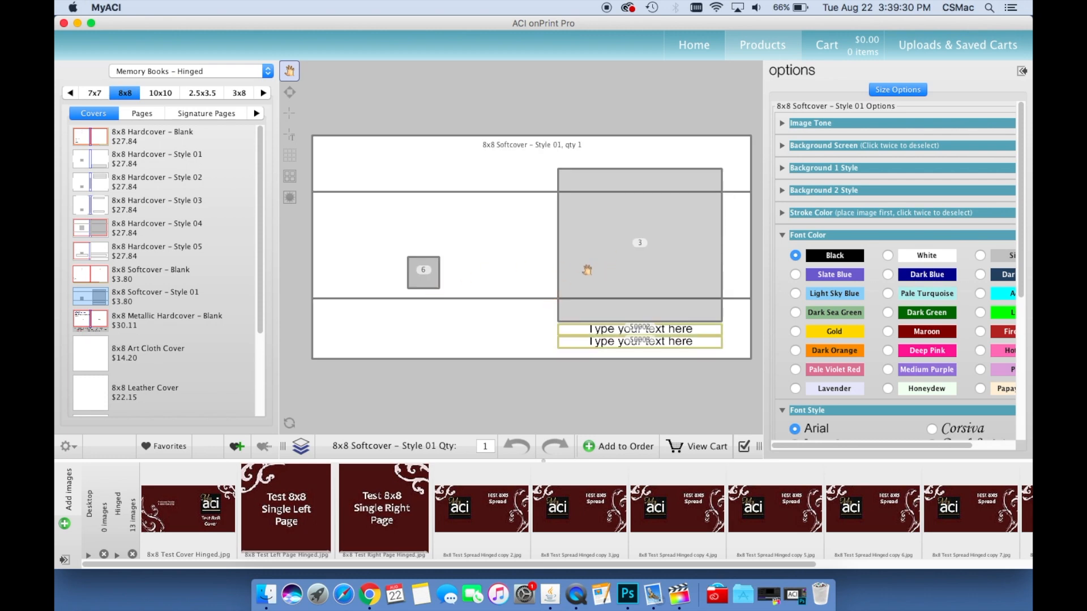
Preview the 8x8 Leather Cover and the 8x8 Art Cloth Cover in the Lipstick color.
{"action": "left_click_drag", "start_coordinate": [259, 242], "coordinate": [257, 317]}
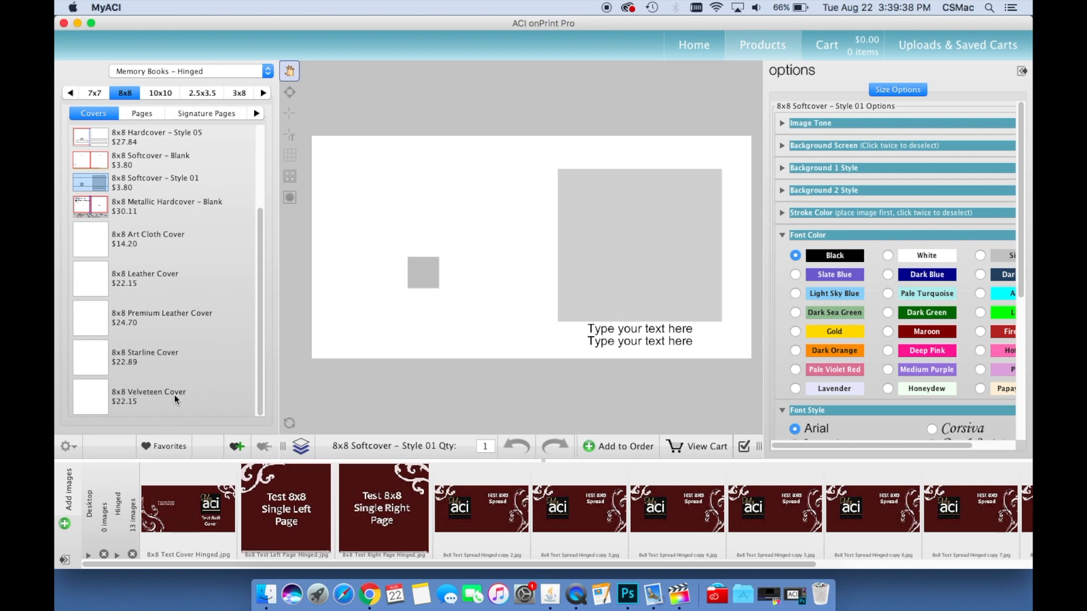
{"action": "left_click", "coordinate": [156, 264]}
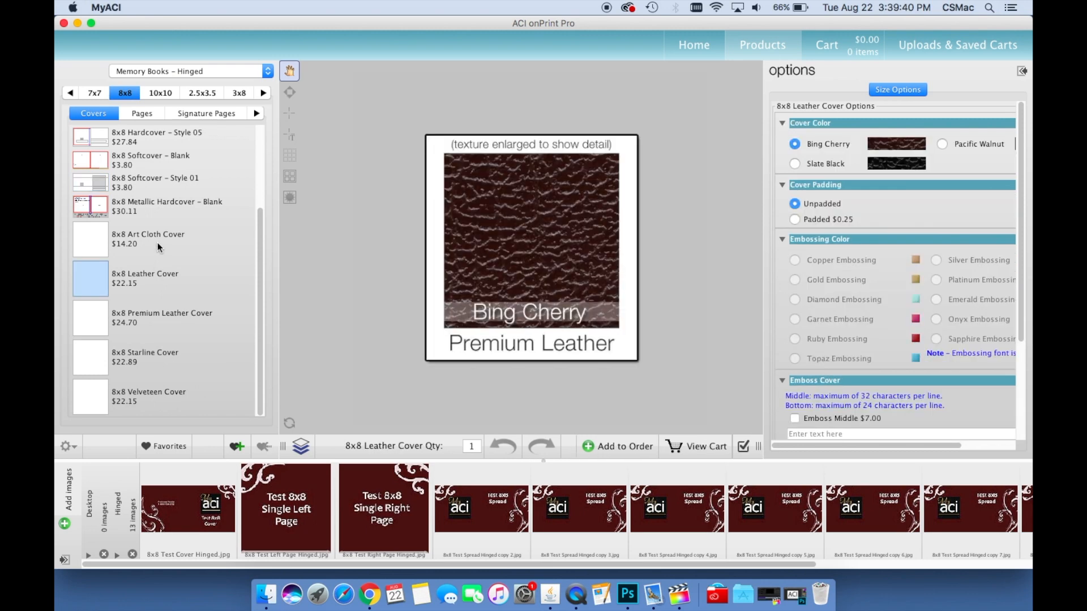
{"action": "left_click", "coordinate": [157, 243]}
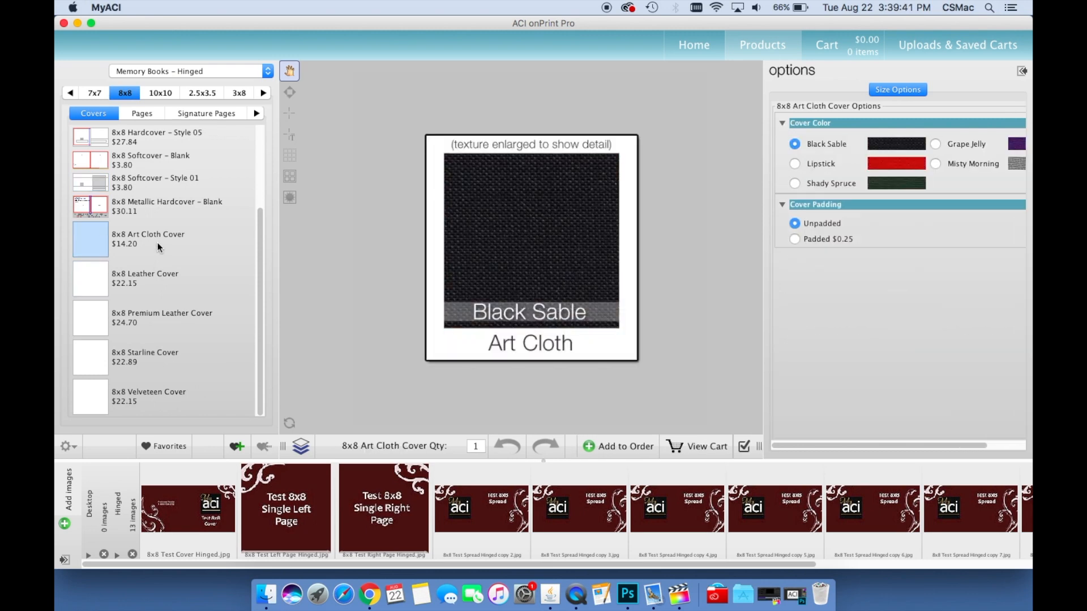
{"action": "left_click", "coordinate": [815, 168]}
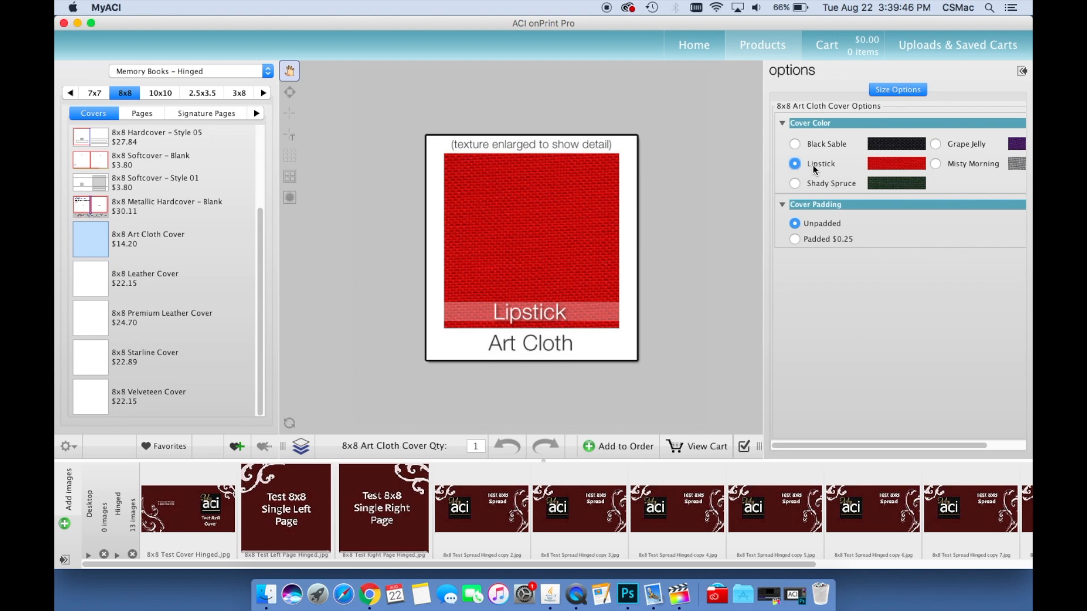
{"action": "left_click", "coordinate": [165, 276]}
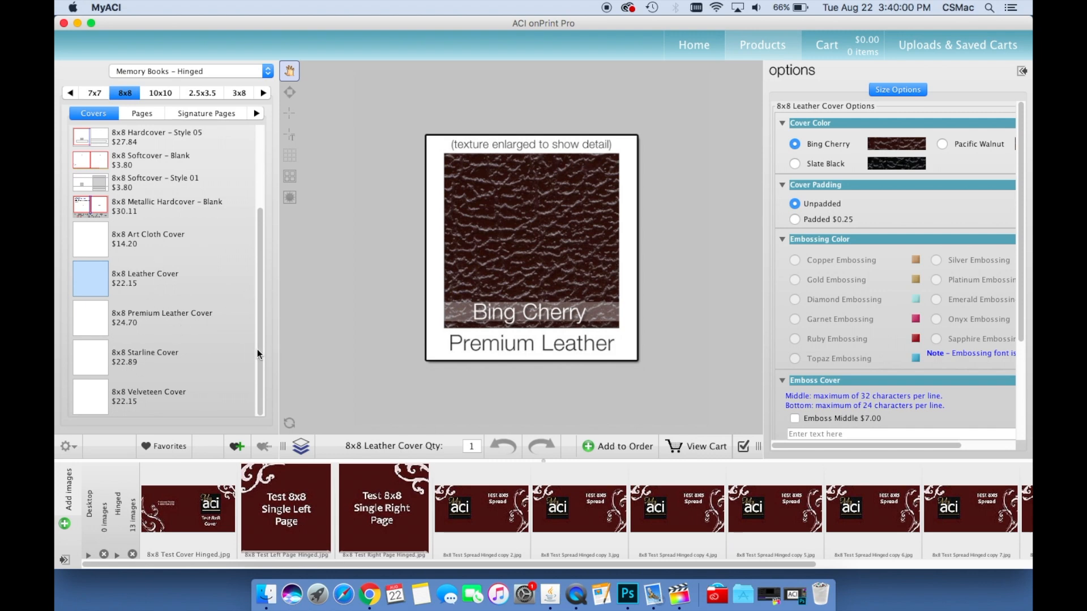
Load the 8x8 Hardcover – Blank template and place the image 8x8 Test Cover Hinged.jpg on it.
{"action": "left_click_drag", "start_coordinate": [257, 349], "coordinate": [257, 239]}
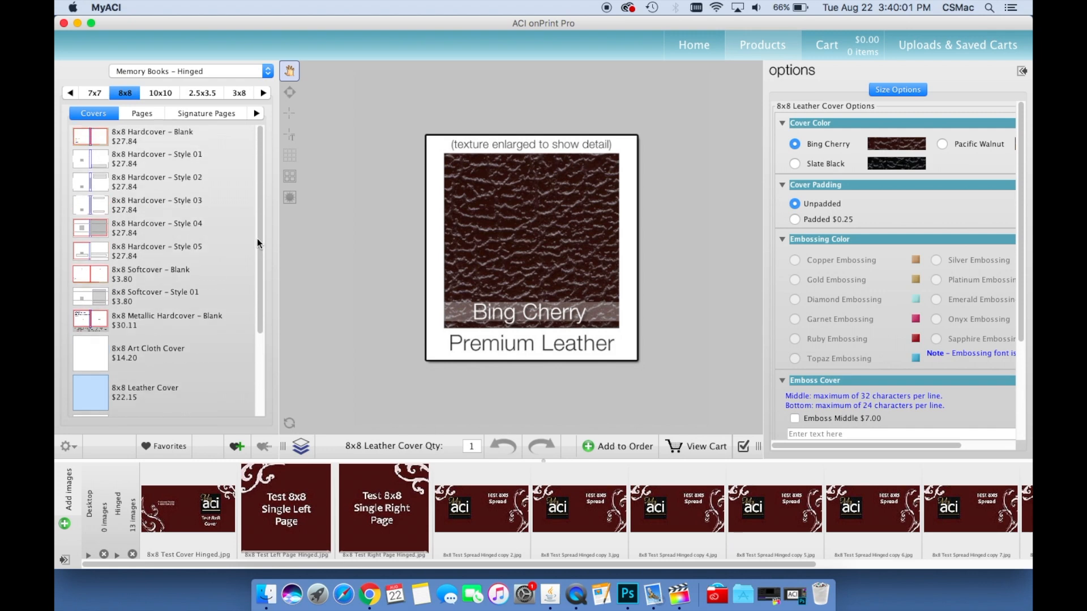
{"action": "left_click", "coordinate": [158, 135]}
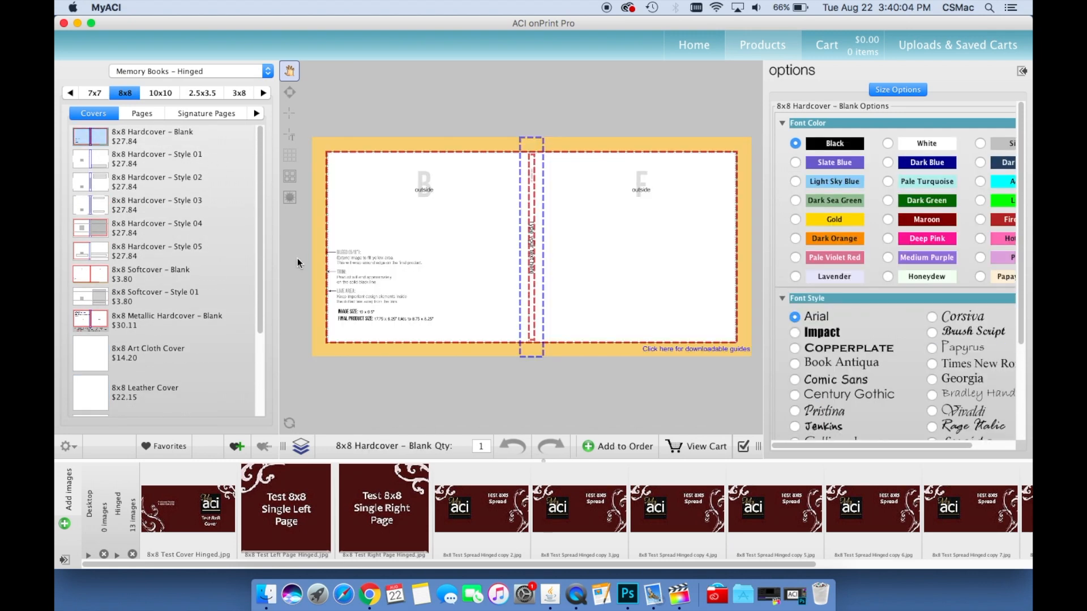
{"action": "left_click_drag", "start_coordinate": [175, 509], "coordinate": [436, 261]}
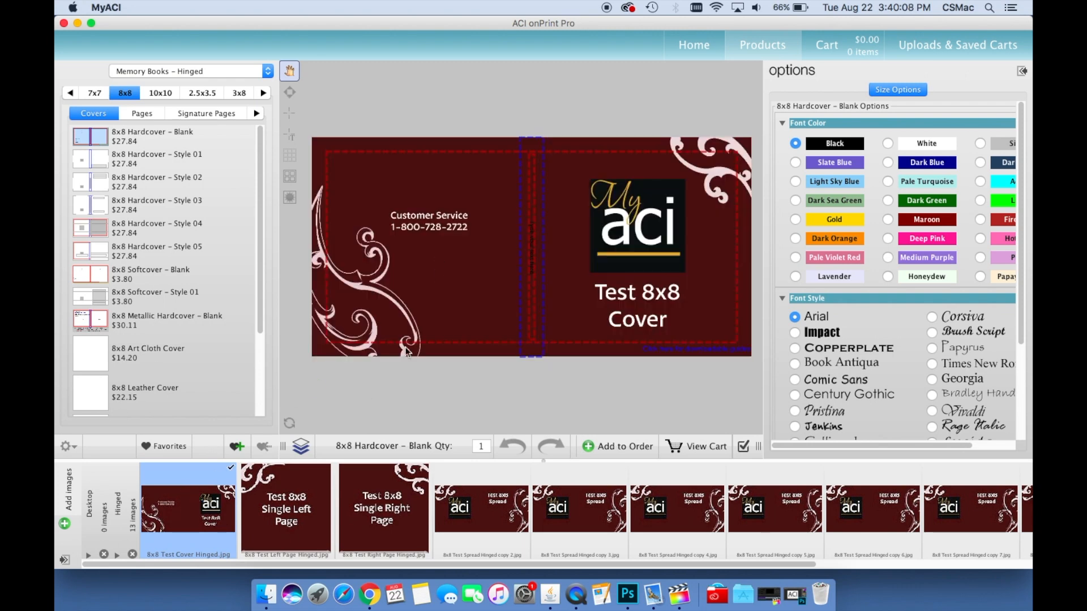
{"action": "left_click_drag", "start_coordinate": [437, 319], "coordinate": [506, 248]}
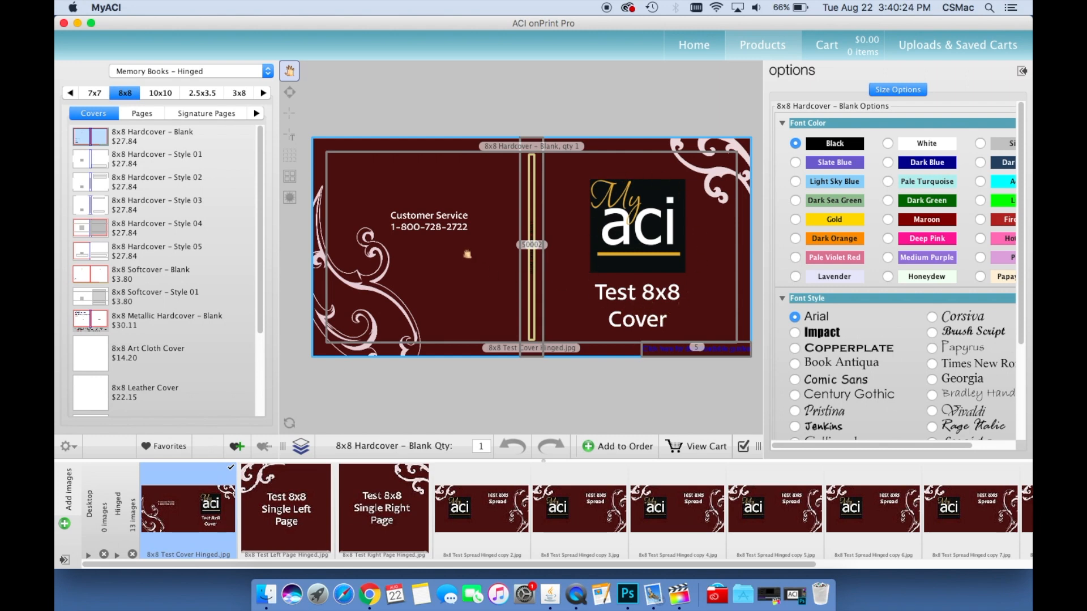
Add the filled 8x8 Hardcover – Blank cover to the order.
{"action": "left_click", "coordinate": [489, 223]}
{"action": "left_click", "coordinate": [631, 446]}
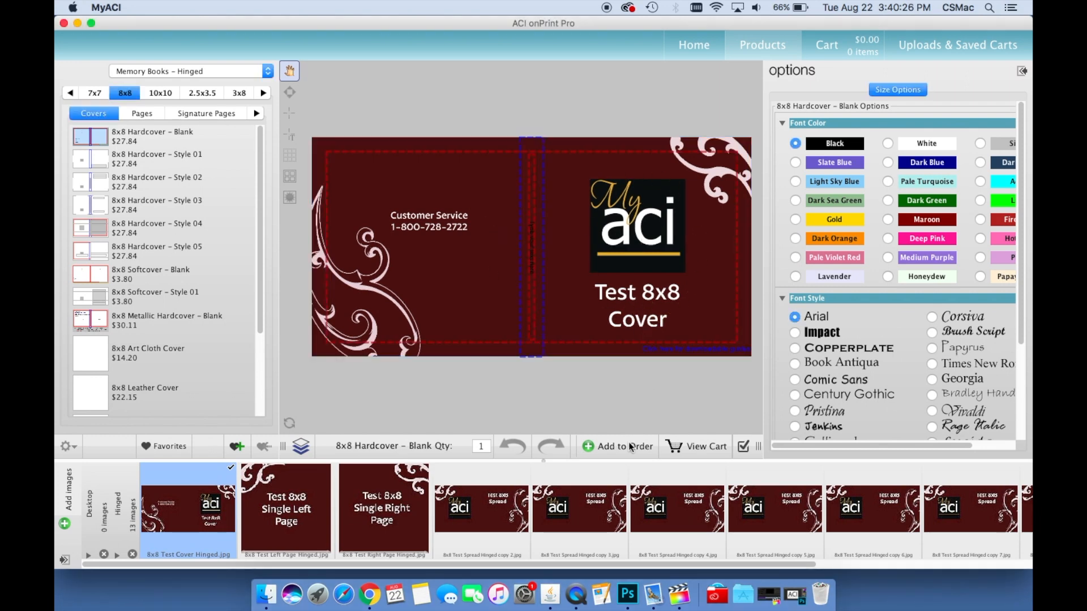
{"action": "left_click", "coordinate": [629, 446]}
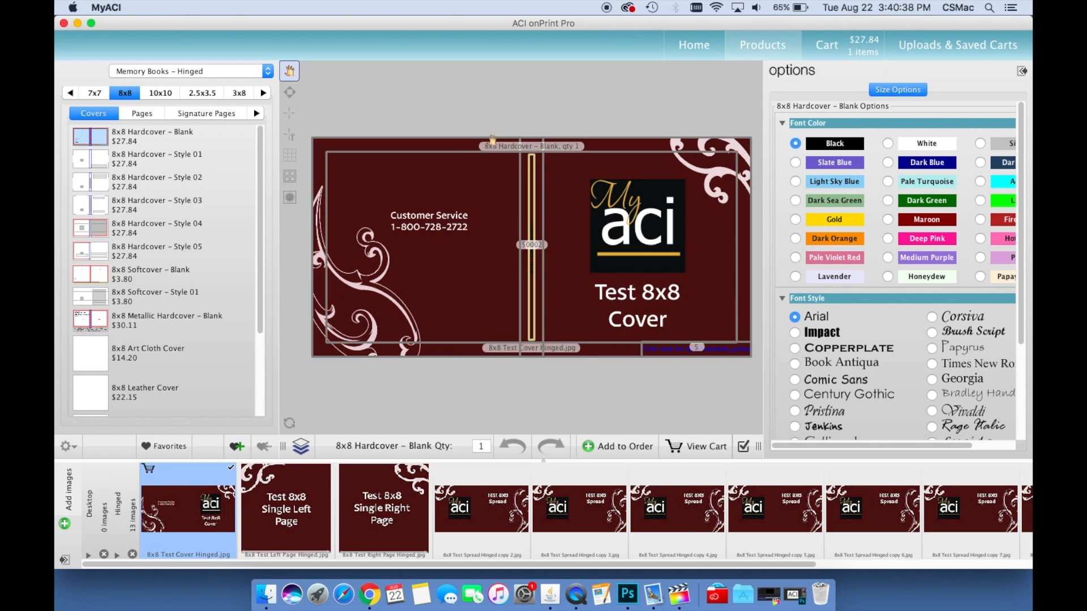
Show the 8x8 page templates and preview the Blank (Right Side) and Style 01 page layouts.
{"action": "left_click", "coordinate": [142, 114]}
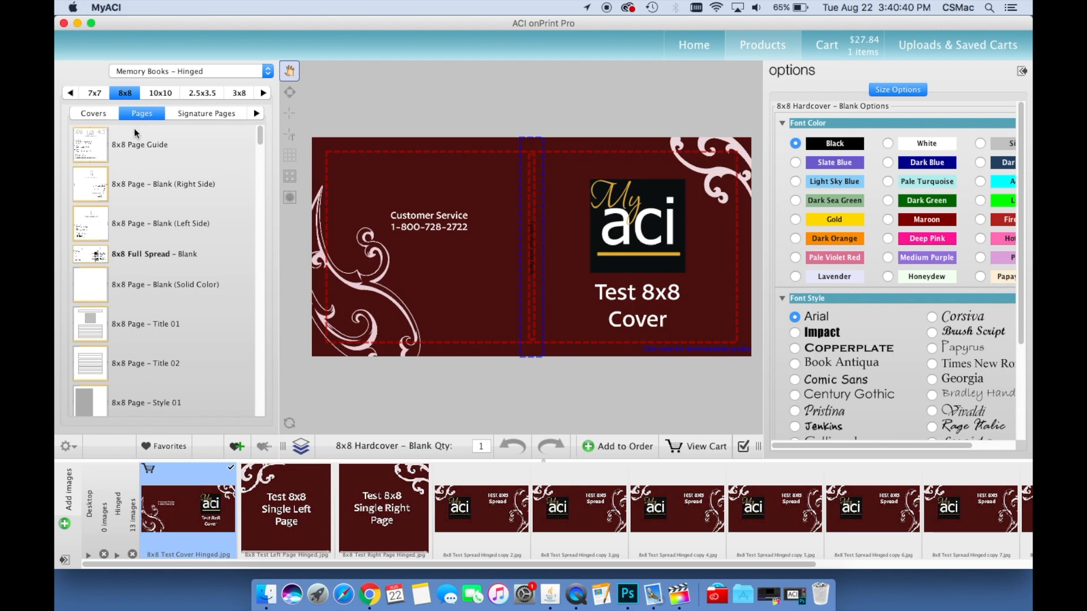
{"action": "left_click", "coordinate": [151, 184]}
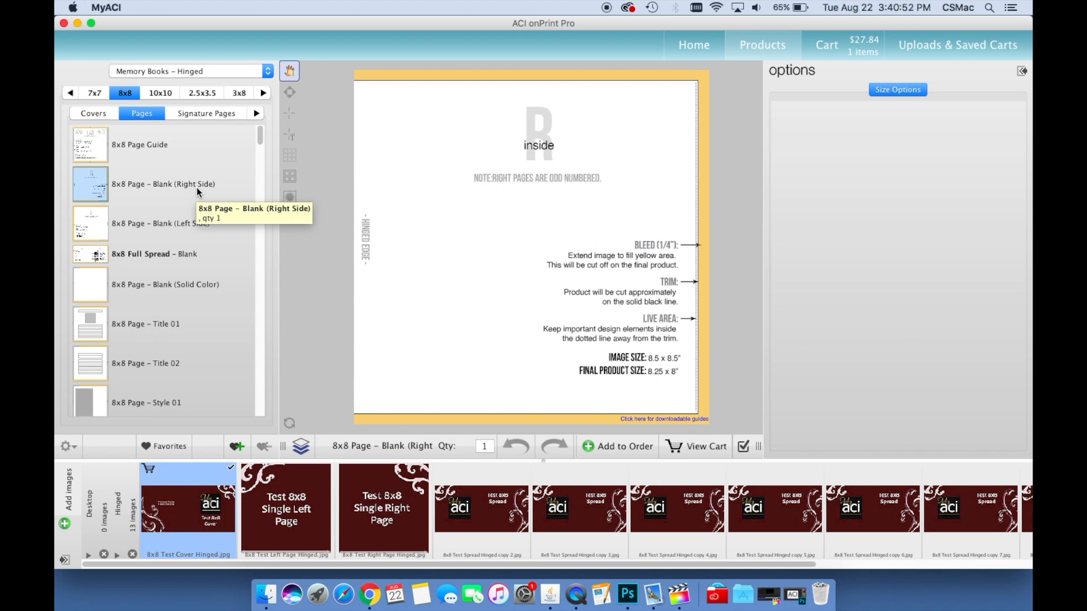
{"action": "scroll", "coordinate": [179, 249], "scroll_direction": "down", "scroll_amount": 3}
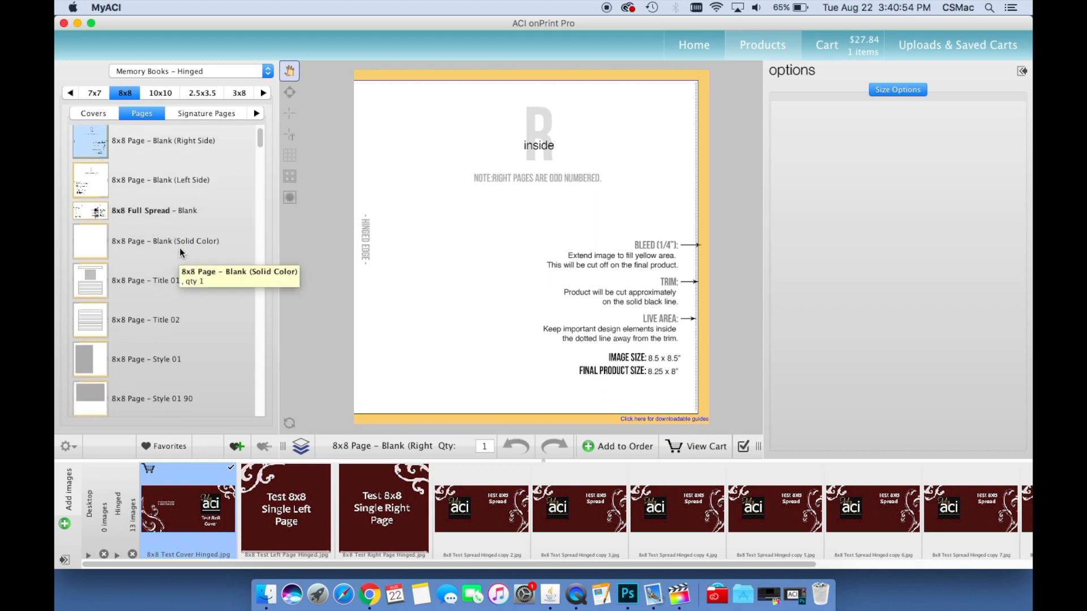
{"action": "scroll", "coordinate": [229, 247], "scroll_direction": "down", "scroll_amount": 2}
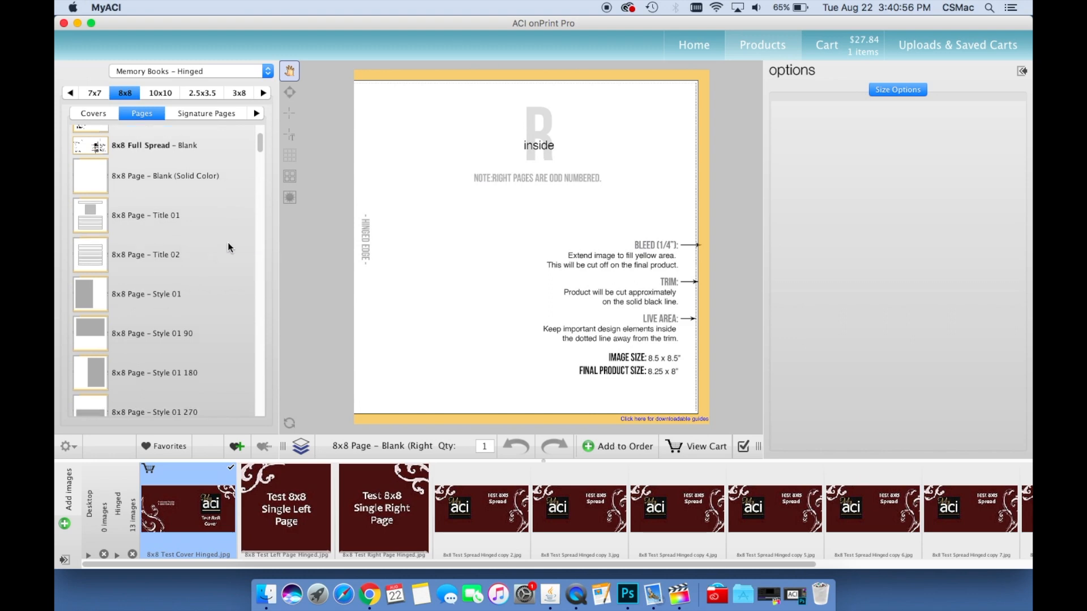
{"action": "scroll", "coordinate": [228, 247], "scroll_direction": "down", "scroll_amount": 2}
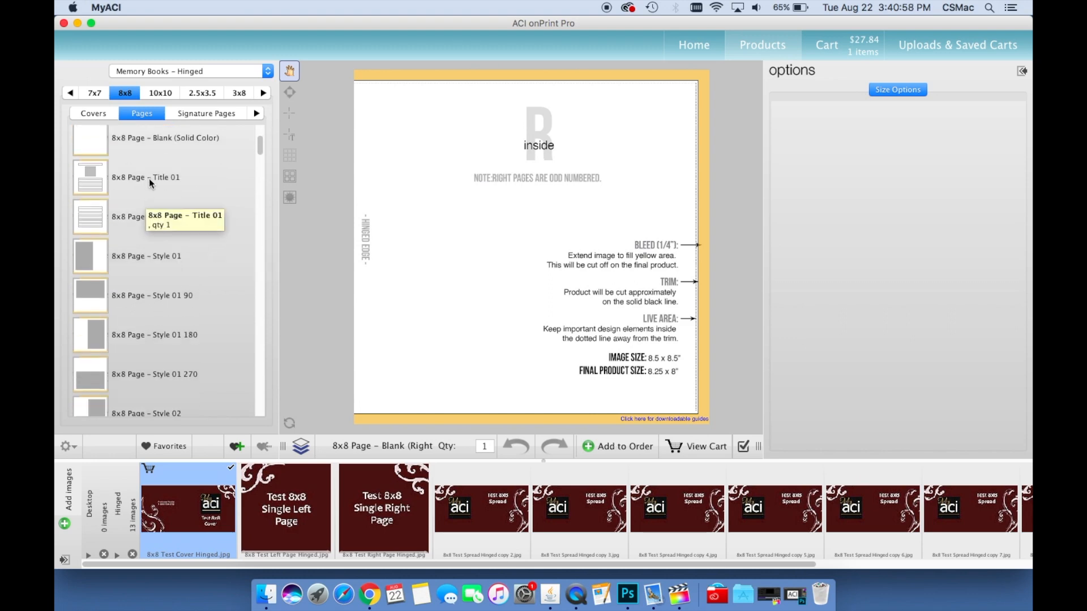
{"action": "left_click", "coordinate": [153, 253]}
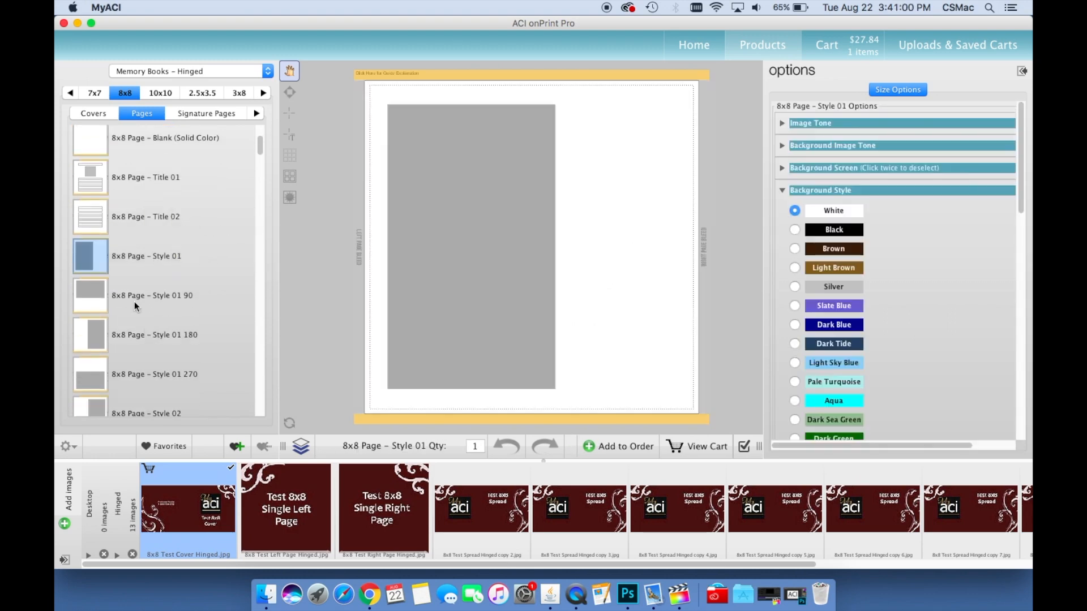
Preview the 8x8 Page – Style 01 90 layout and look through the other page templates.
{"action": "scroll", "coordinate": [135, 297], "scroll_direction": "down", "scroll_amount": 3}
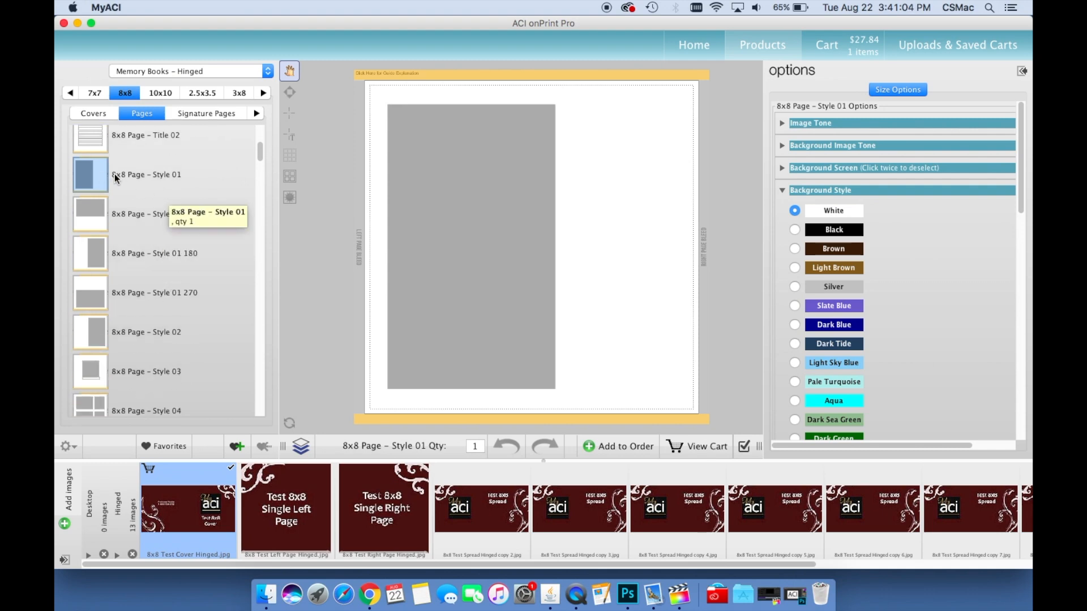
{"action": "left_click", "coordinate": [154, 221]}
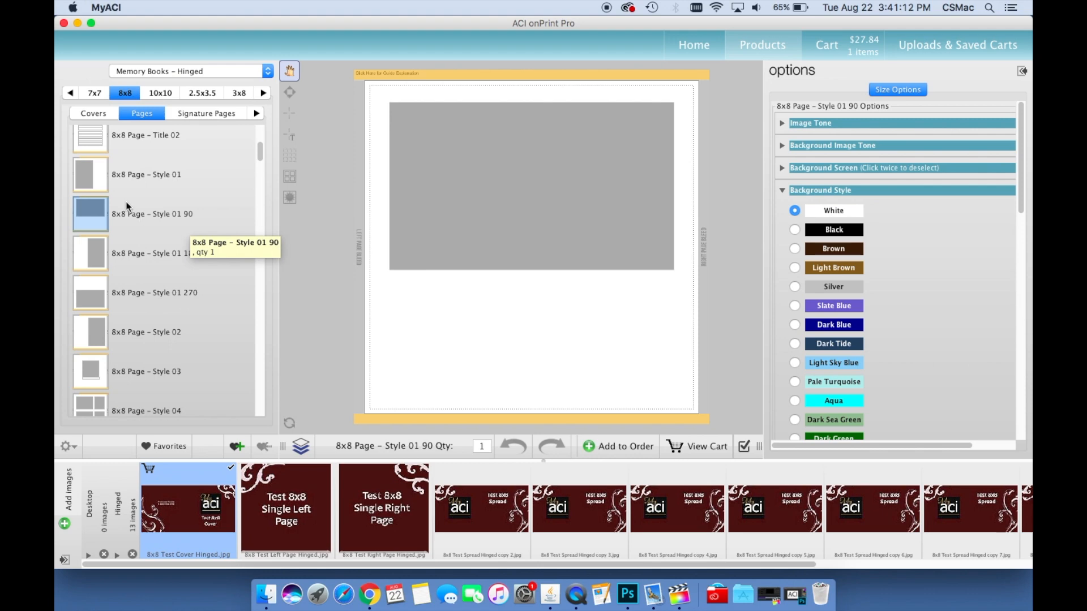
{"action": "scroll", "coordinate": [136, 261], "scroll_direction": "down", "scroll_amount": 3}
{"action": "scroll", "coordinate": [146, 311], "scroll_direction": "up", "scroll_amount": 10}
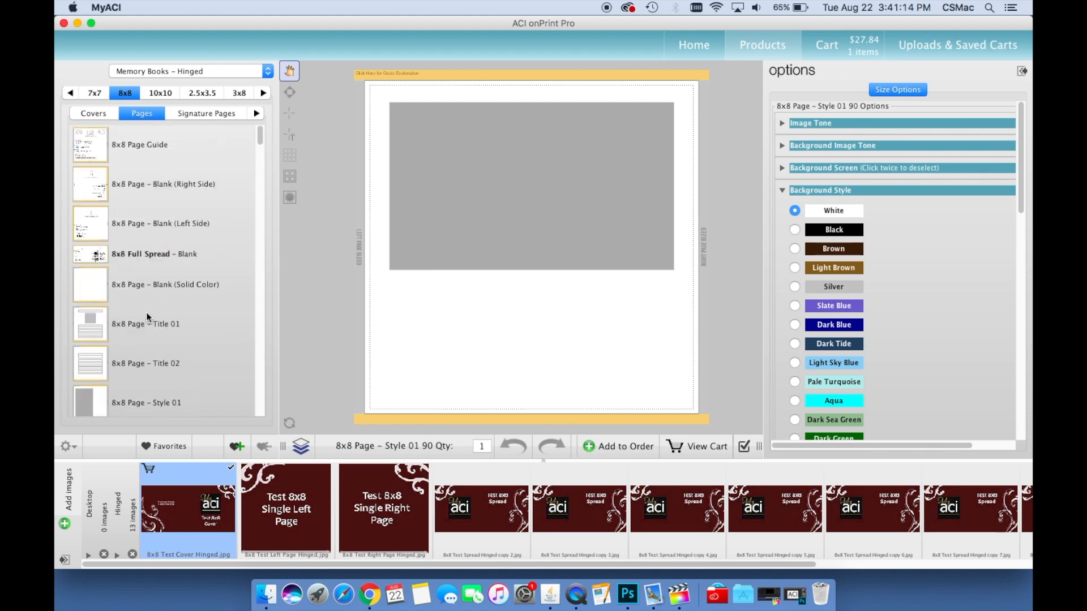
Load the 8x8 Page – Blank (Right Side) template, place 8x8 Test Right Page Hinged.jpg on it, and add it to the order.
{"action": "left_click", "coordinate": [145, 185]}
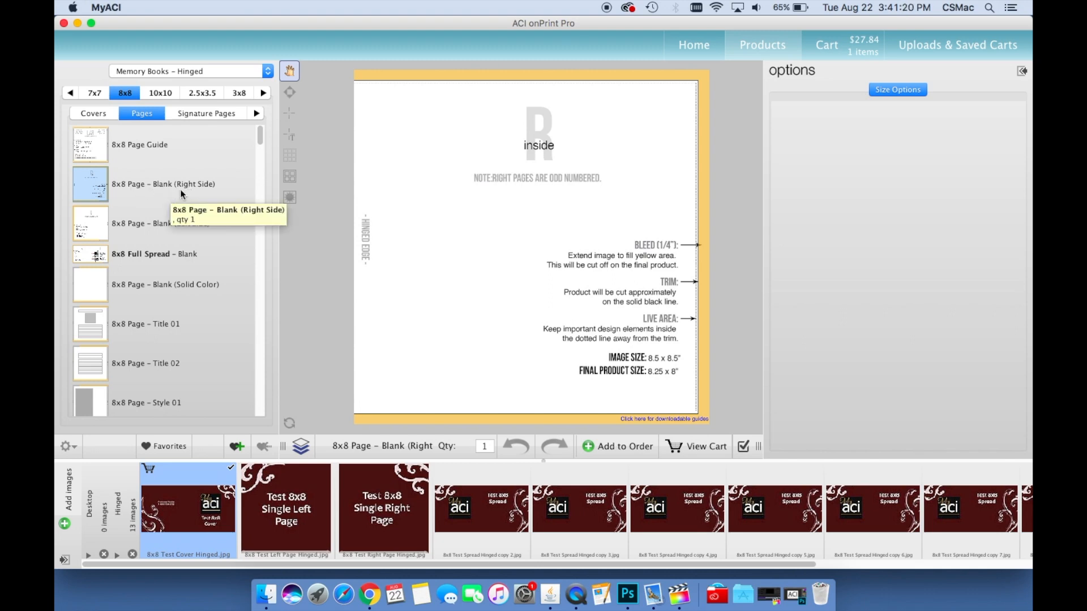
{"action": "left_click", "coordinate": [368, 498]}
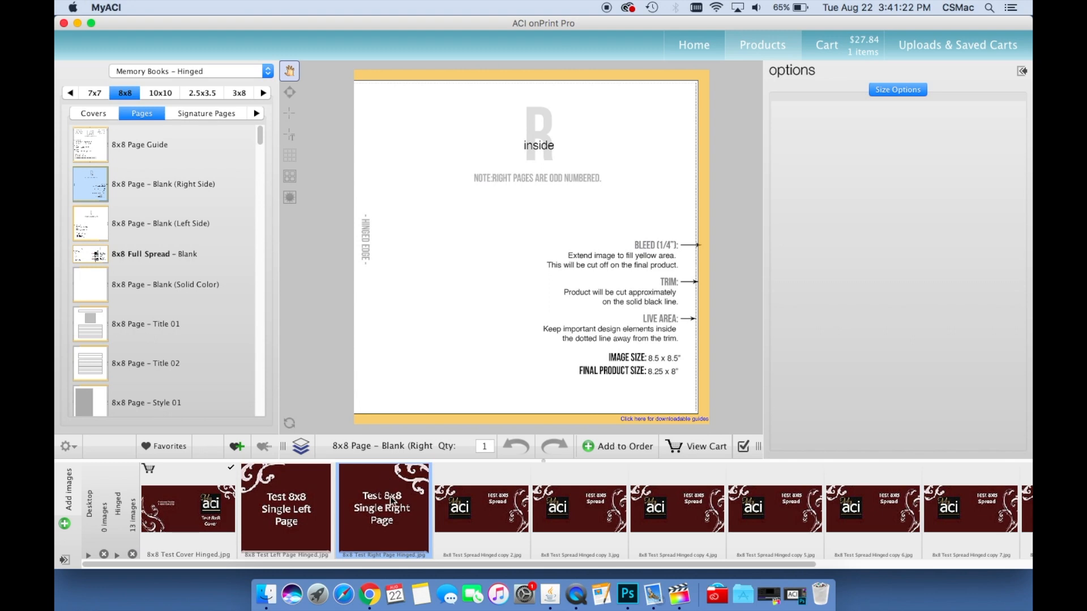
{"action": "left_click_drag", "start_coordinate": [404, 521], "coordinate": [488, 322]}
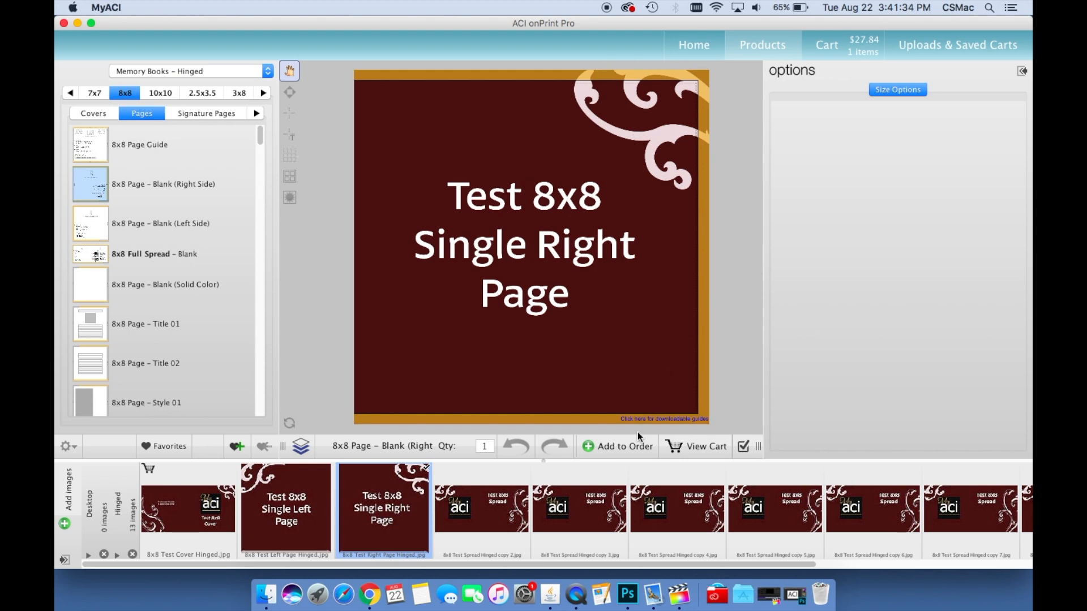
{"action": "left_click", "coordinate": [630, 448]}
Preview the 8x8 Page – Title 01 layout and load the 8x8 Full Spread – Blank template.
{"action": "left_click", "coordinate": [146, 251]}
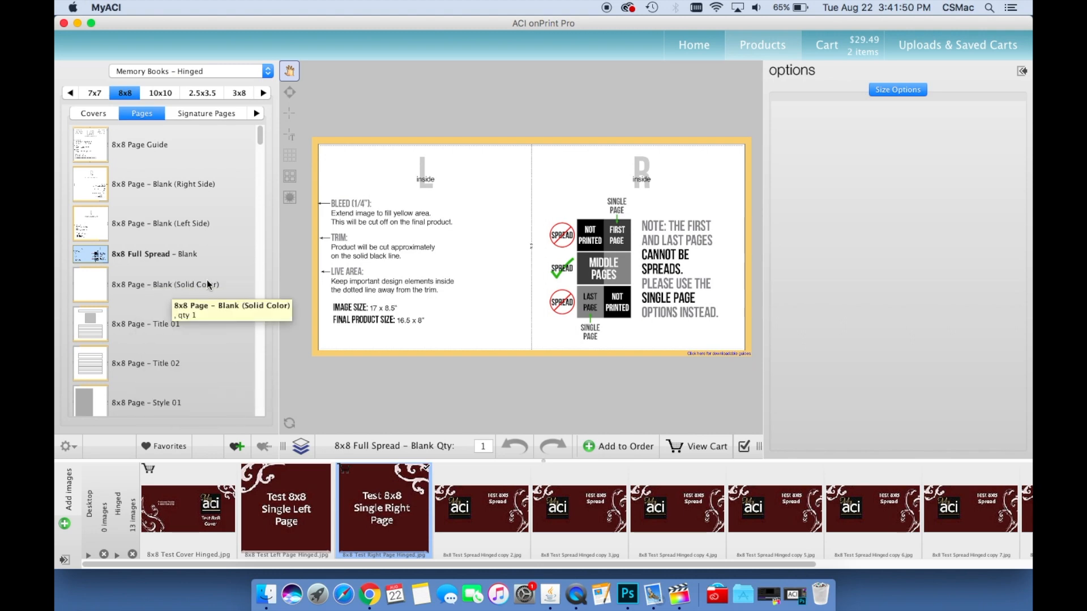
{"action": "scroll", "coordinate": [210, 259], "scroll_direction": "down", "scroll_amount": 1}
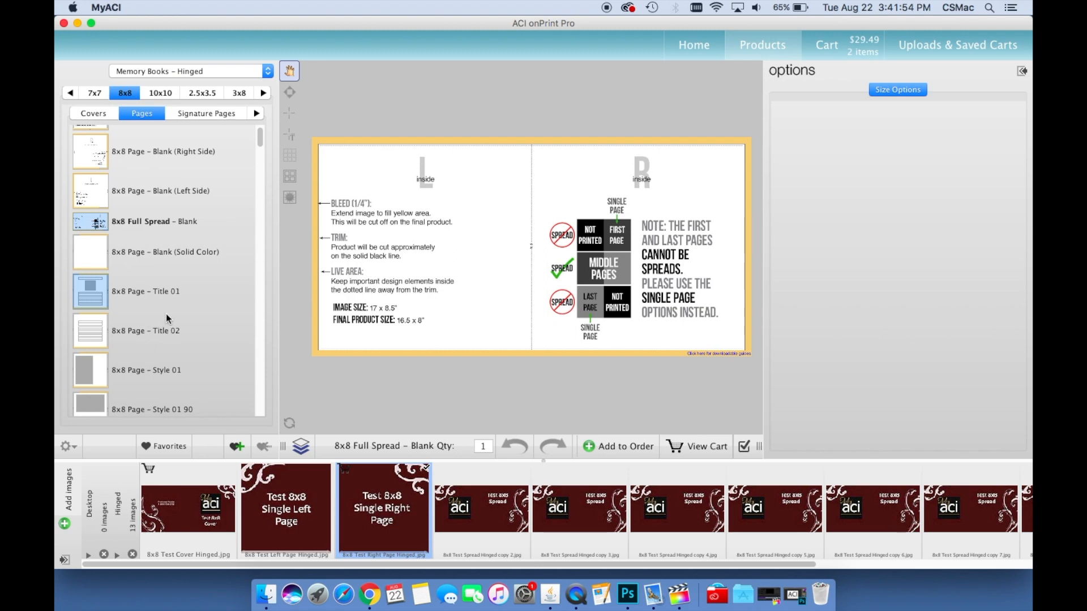
{"action": "left_click", "coordinate": [165, 313]}
{"action": "scroll", "coordinate": [158, 257], "scroll_direction": "down", "scroll_amount": 2}
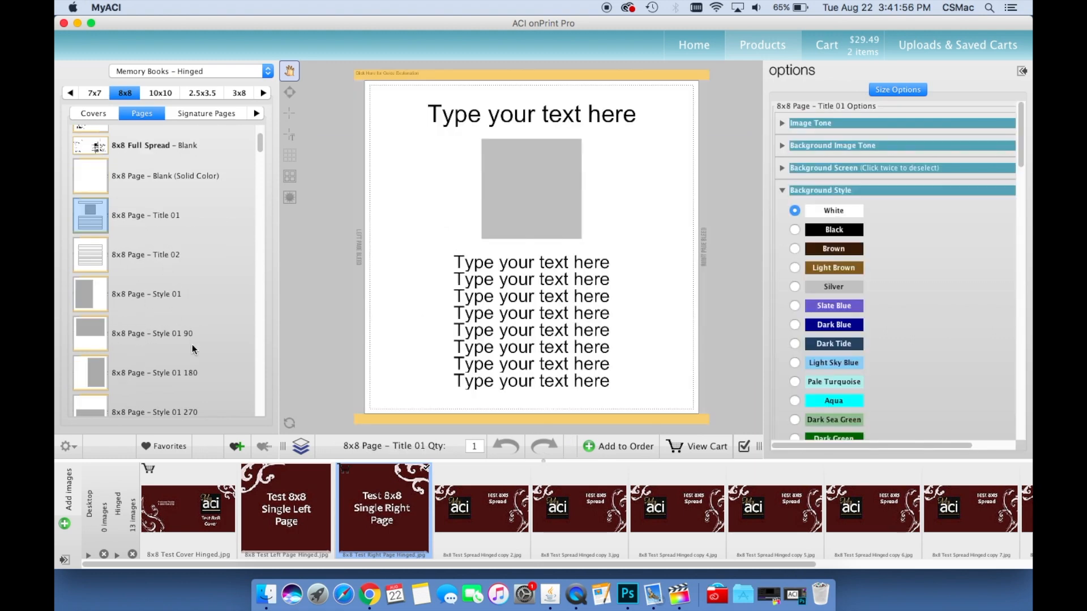
{"action": "scroll", "coordinate": [189, 329], "scroll_direction": "up", "scroll_amount": 3}
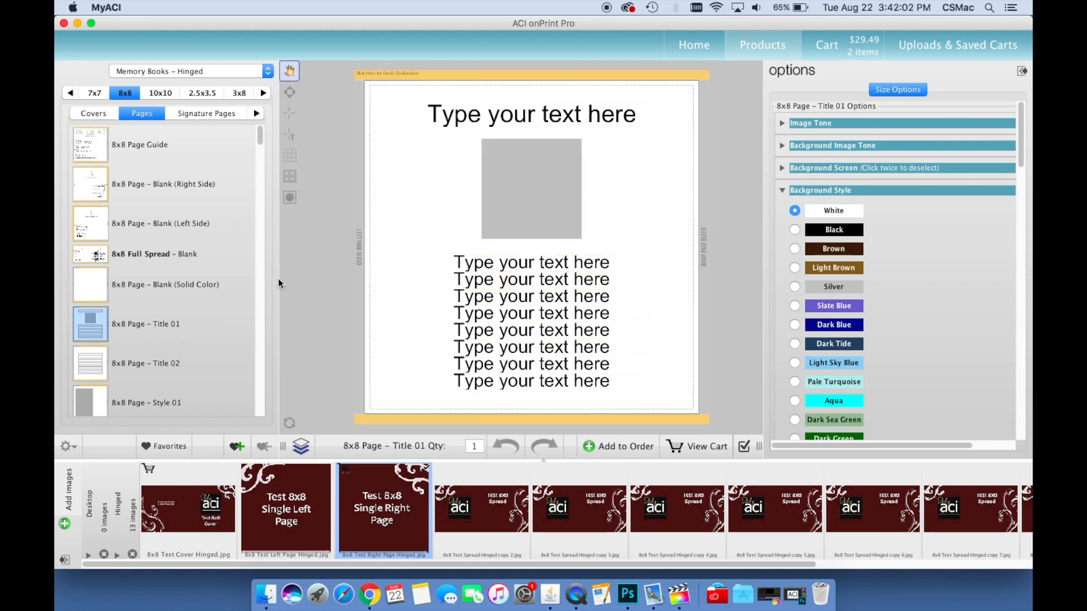
{"action": "left_click", "coordinate": [181, 252]}
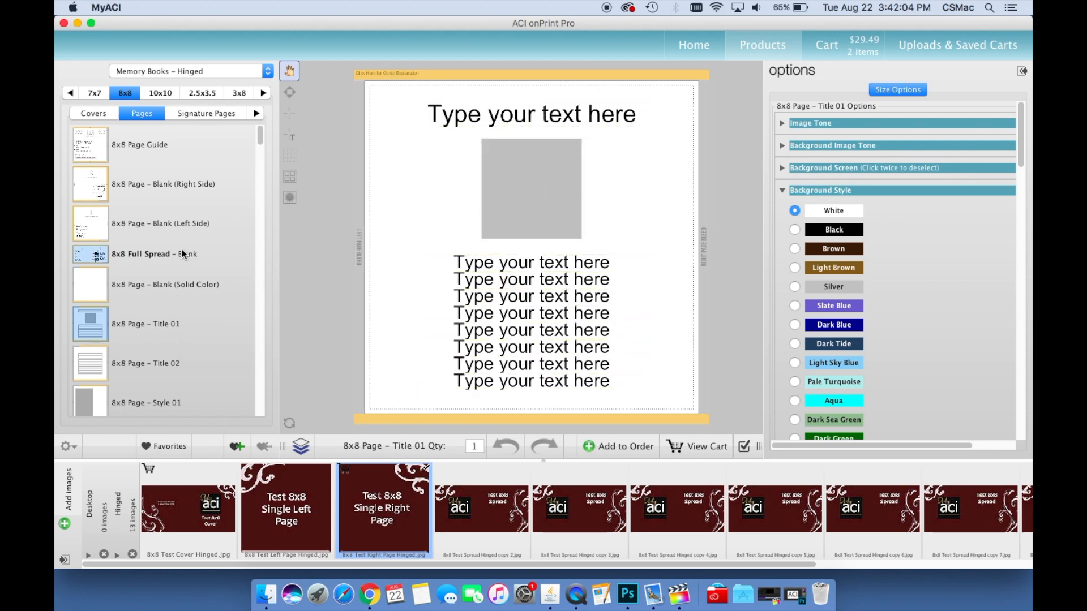
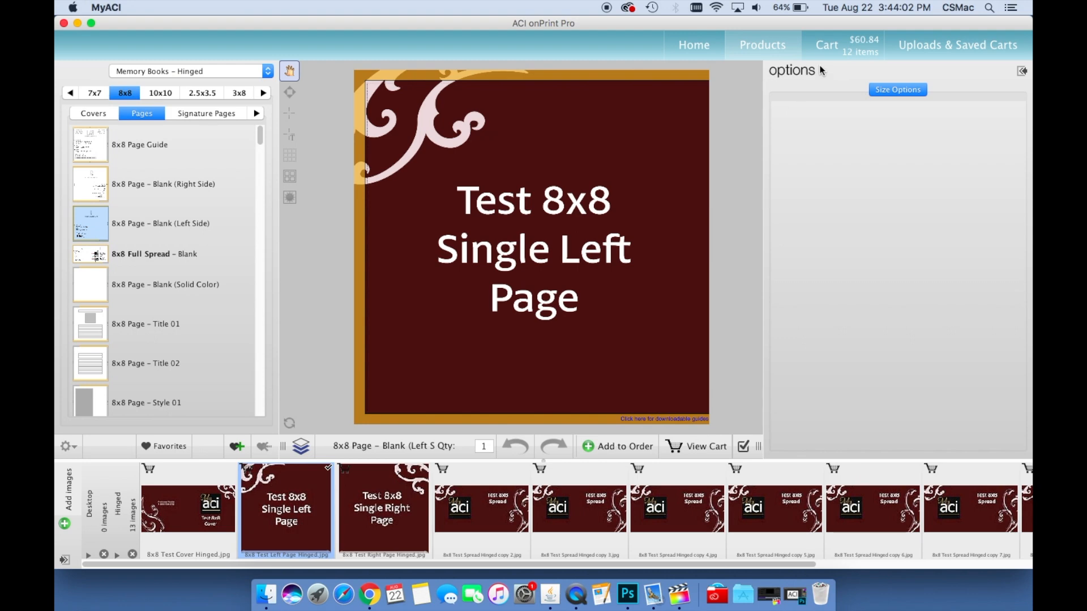
Open the cart and review the cover, single pages and spreads from first to last.
{"action": "left_click", "coordinate": [845, 45]}
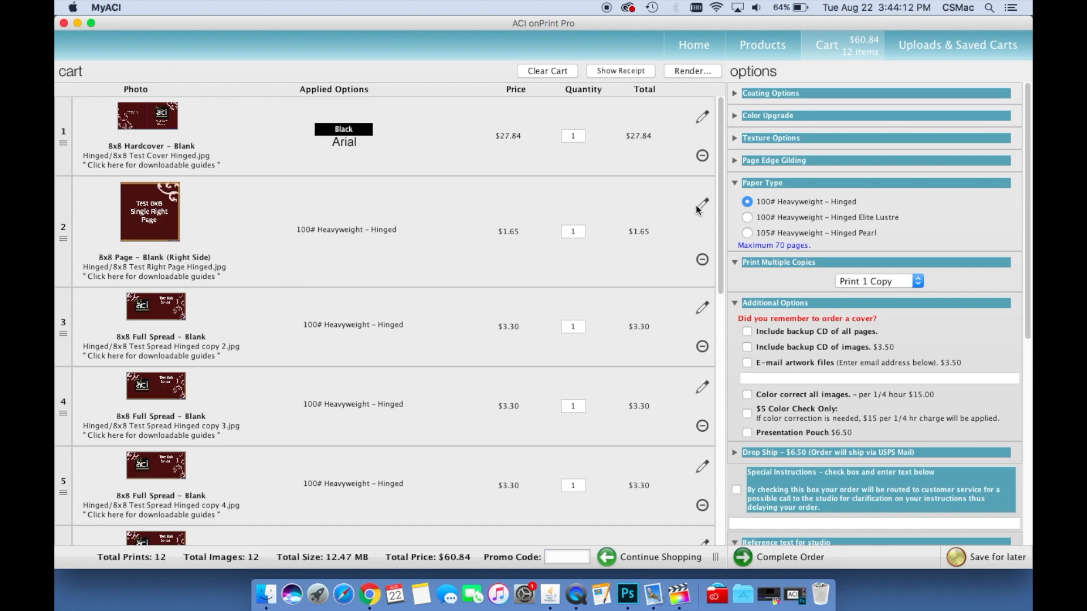
{"action": "left_click_drag", "start_coordinate": [722, 167], "coordinate": [712, 432]}
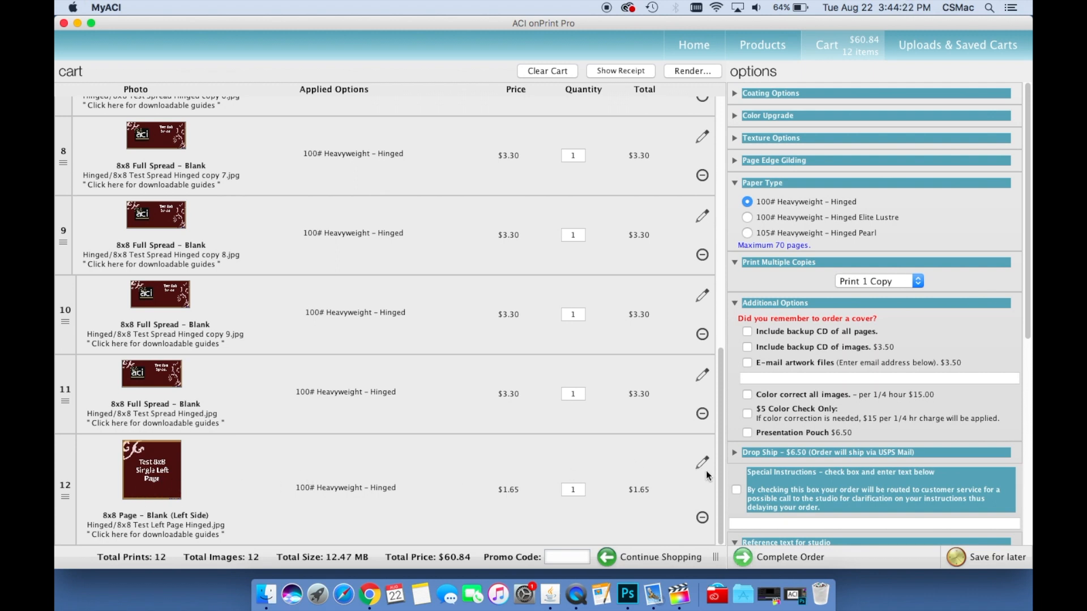
{"action": "left_click_drag", "start_coordinate": [718, 470], "coordinate": [715, 207]}
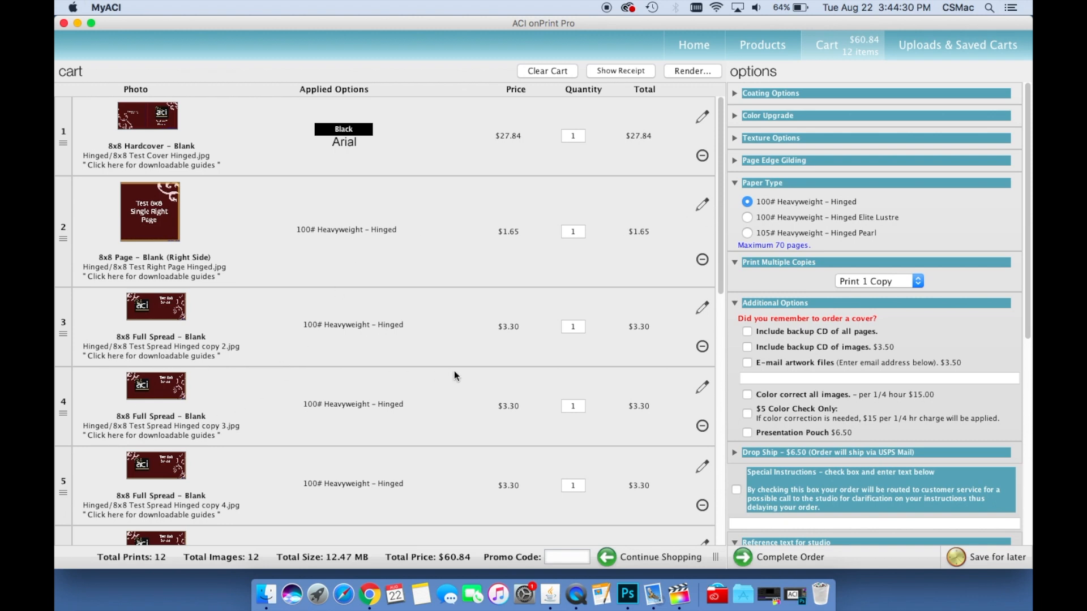
{"action": "scroll", "coordinate": [454, 372], "scroll_direction": "down", "scroll_amount": 5}
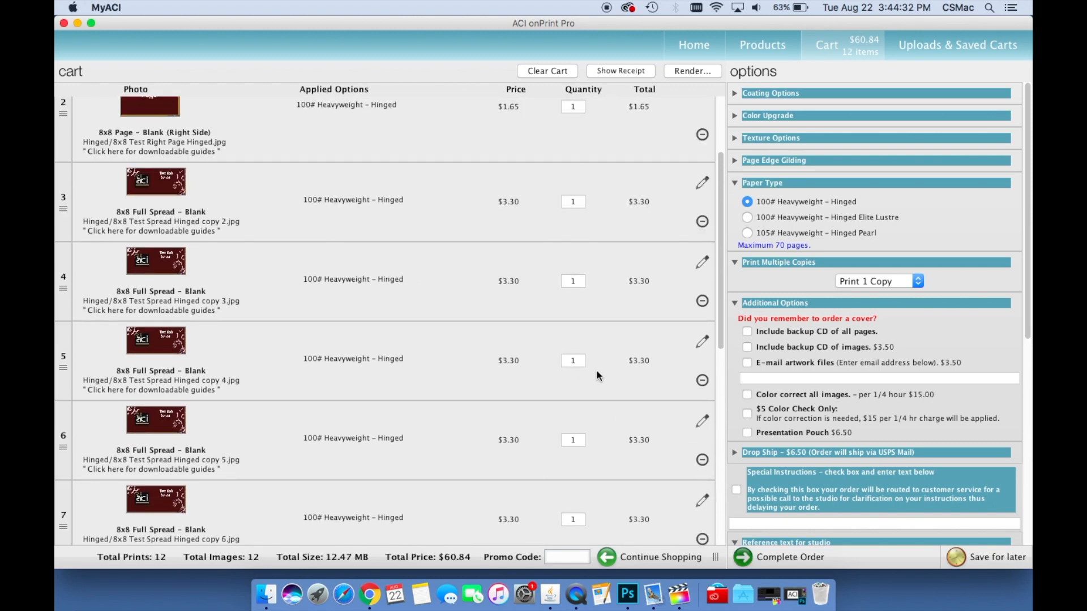
{"action": "left_click_drag", "start_coordinate": [718, 324], "coordinate": [717, 271]}
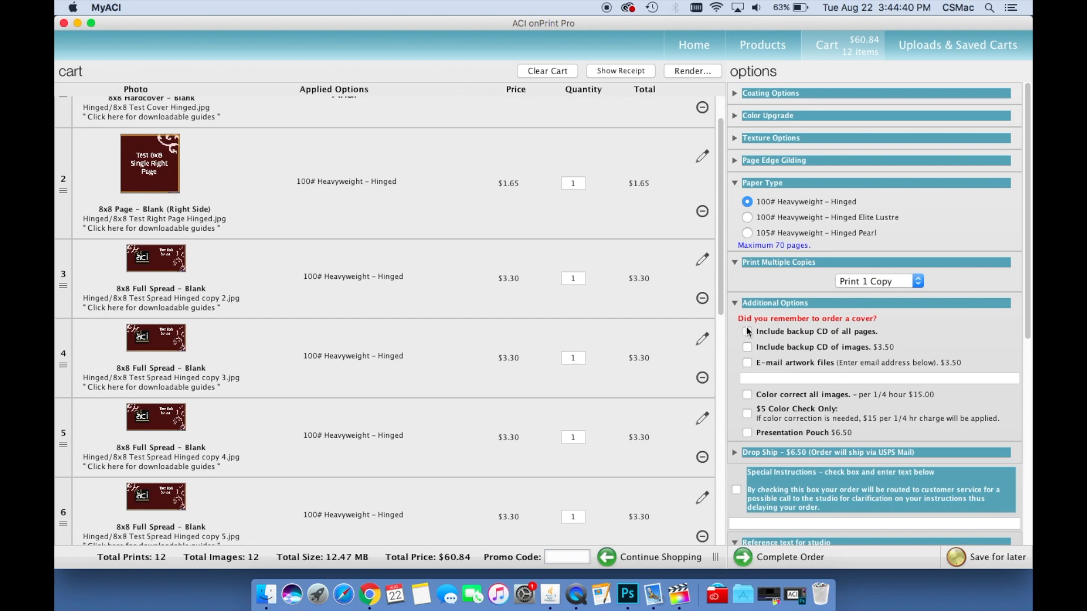
Move the spread 8x8 Test Spread Hinged copy 9.jpg up to position 9 in the cart and check the page order.
{"action": "left_click_drag", "start_coordinate": [722, 306], "coordinate": [702, 526]}
{"action": "scroll", "coordinate": [702, 525], "scroll_direction": "down", "scroll_amount": 1}
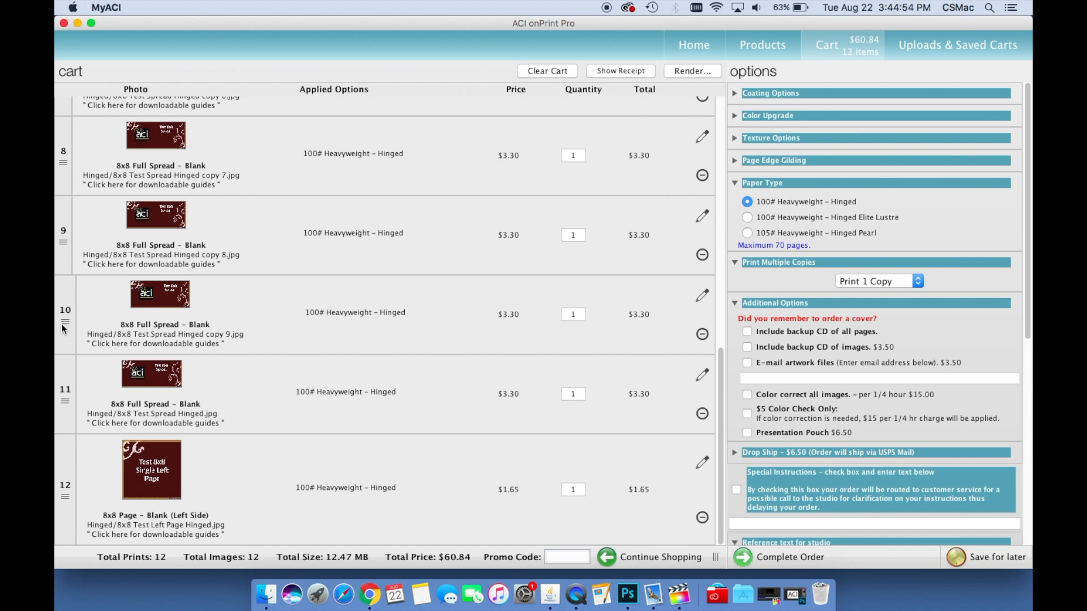
{"action": "left_click_drag", "start_coordinate": [64, 324], "coordinate": [70, 208]}
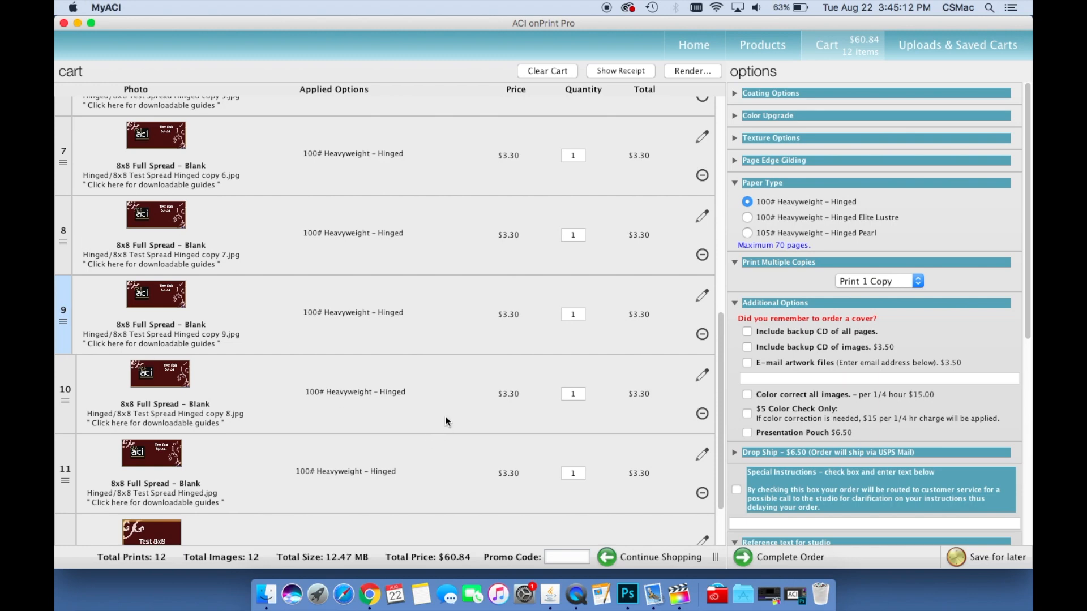
{"action": "scroll", "coordinate": [445, 417], "scroll_direction": "up", "scroll_amount": 10}
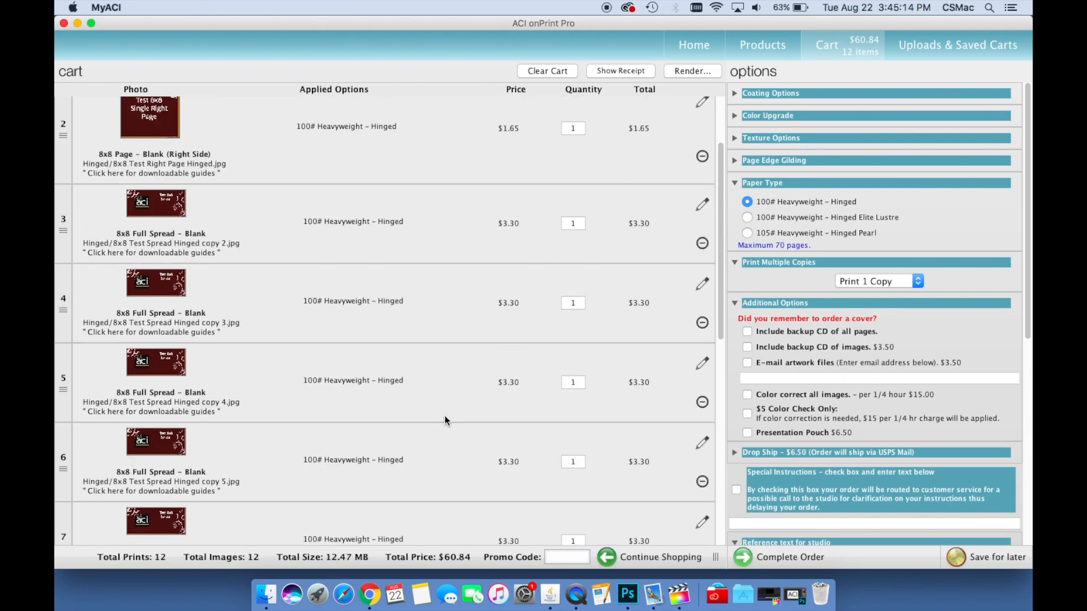
{"action": "scroll", "coordinate": [445, 420], "scroll_direction": "up", "scroll_amount": 3}
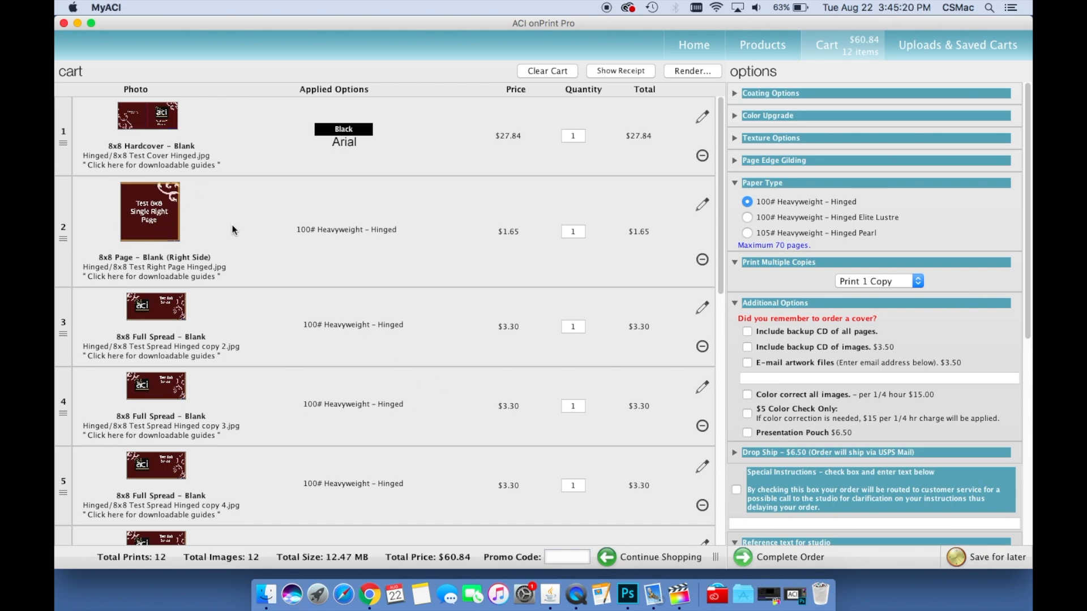
{"action": "scroll", "coordinate": [262, 243], "scroll_direction": "down", "scroll_amount": 3}
{"action": "scroll", "coordinate": [264, 242], "scroll_direction": "down", "scroll_amount": 5}
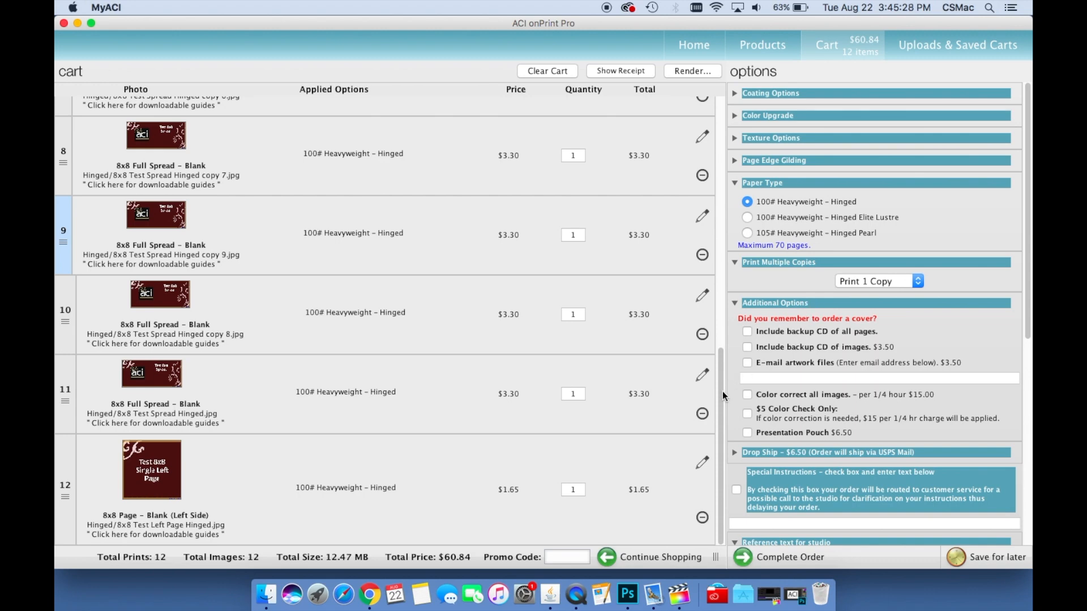
{"action": "left_click_drag", "start_coordinate": [722, 392], "coordinate": [718, 125]}
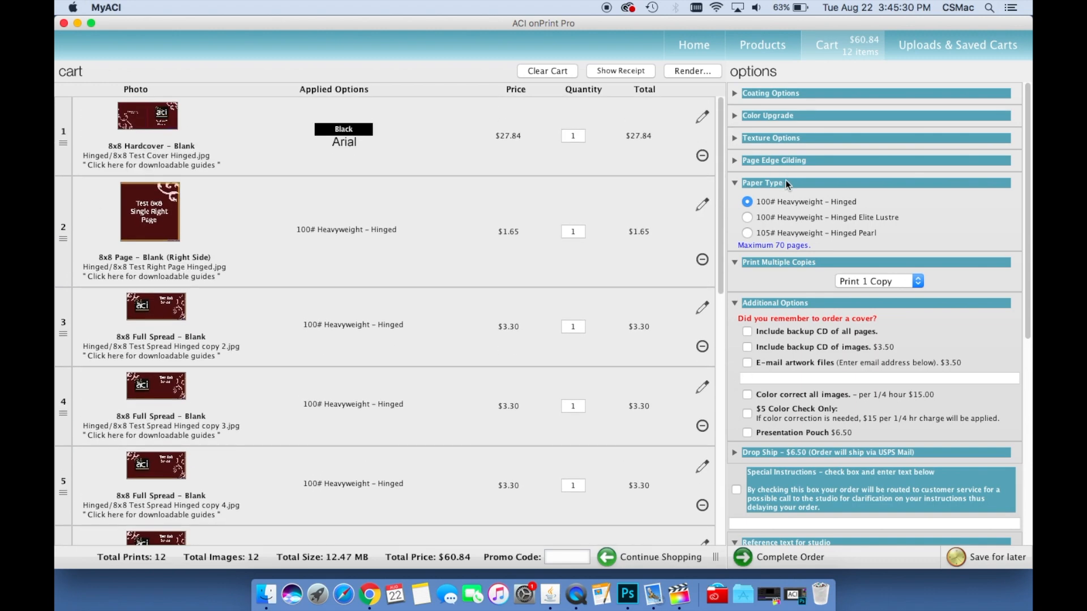
Apply UV Coating and the HD 6-Color Upgrade to the book pages in the cart.
{"action": "left_click", "coordinate": [733, 94]}
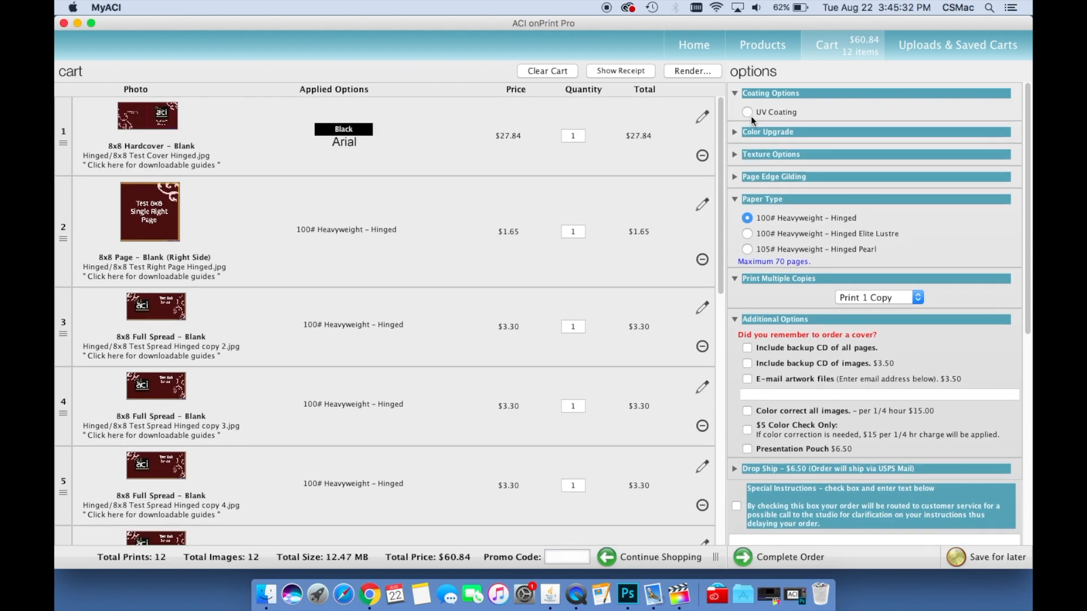
{"action": "left_click", "coordinate": [746, 111]}
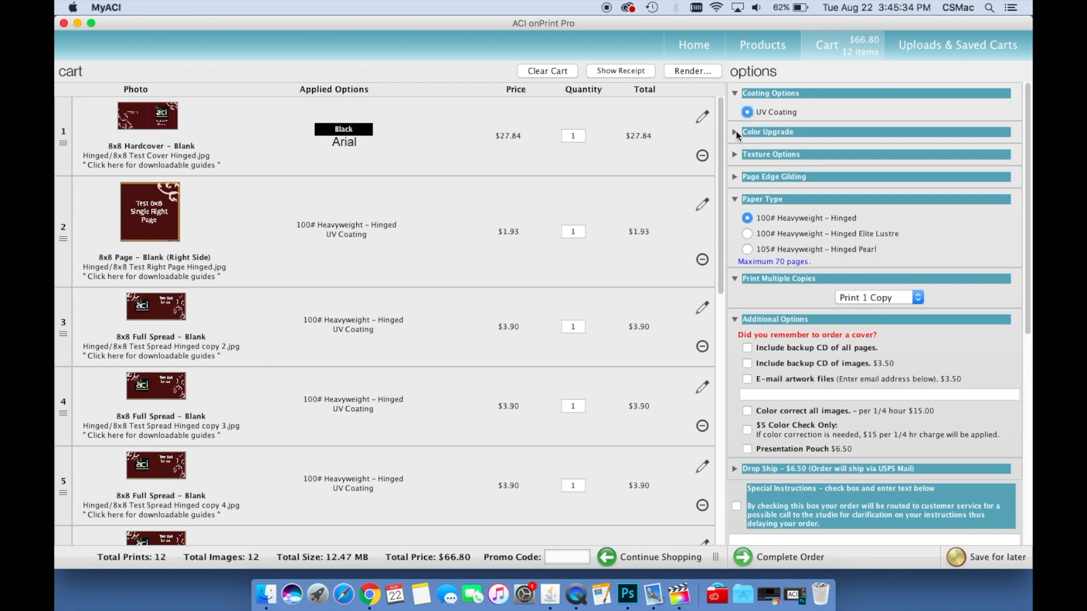
{"action": "left_click", "coordinate": [734, 131]}
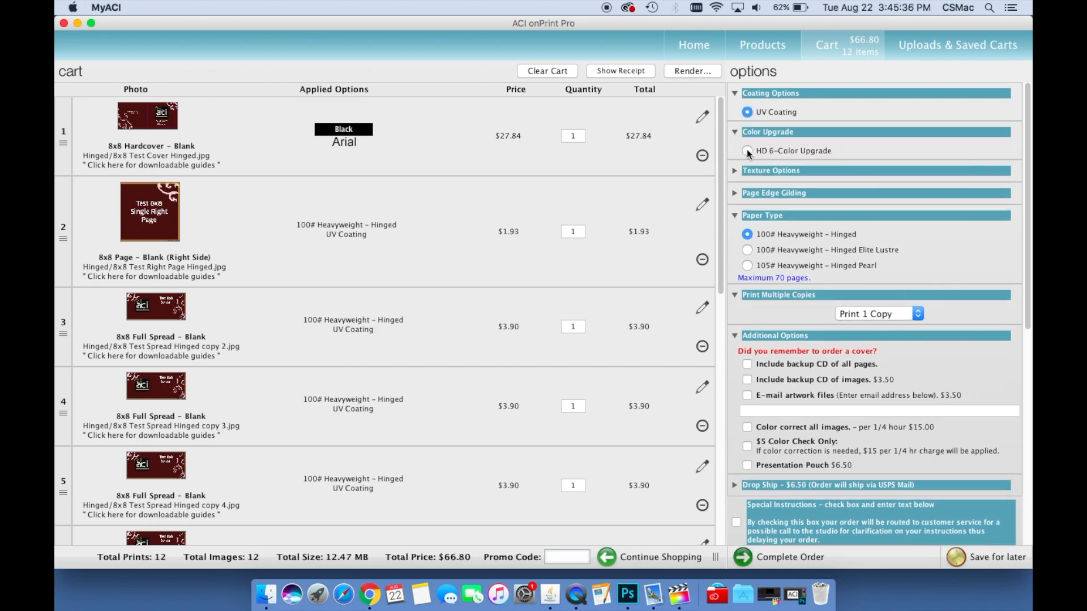
{"action": "left_click", "coordinate": [747, 151]}
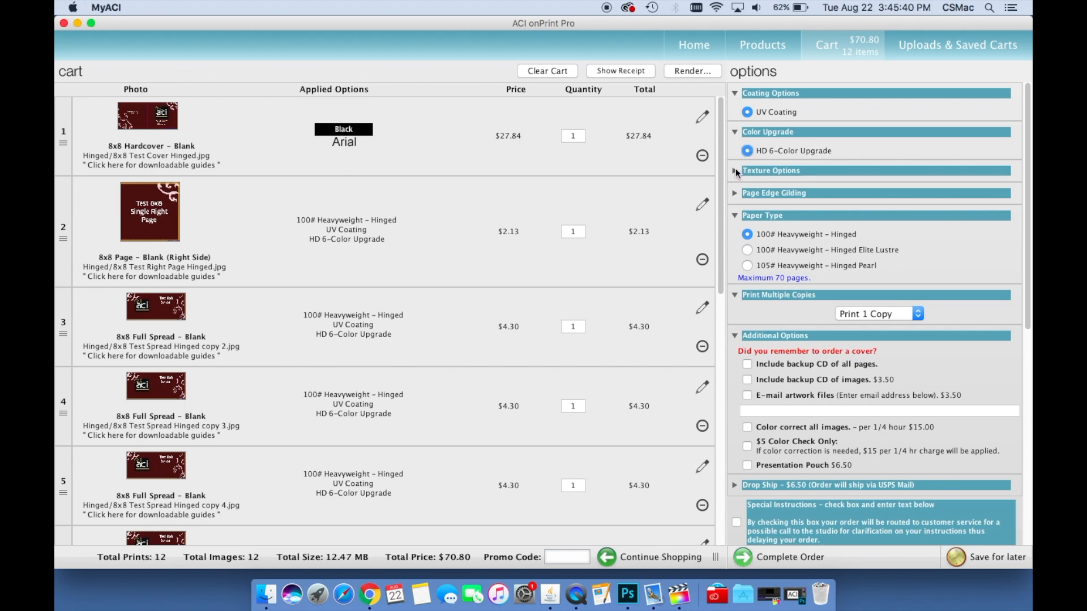
Look at the texture options and apply Gilded Edges – Ruby as the page edge gilding.
{"action": "left_click", "coordinate": [735, 171]}
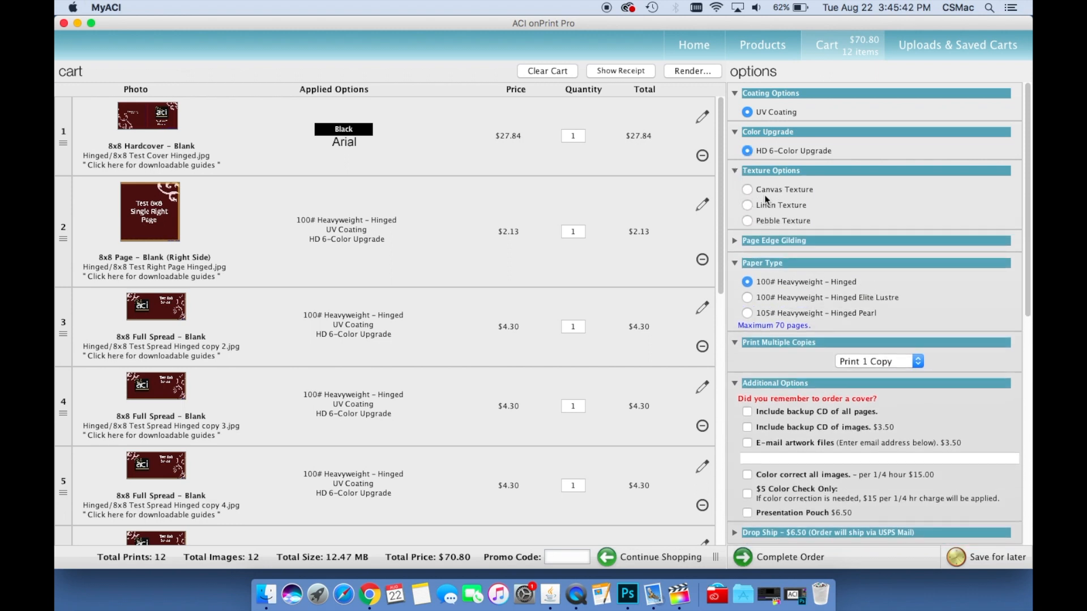
{"action": "left_click", "coordinate": [735, 171]}
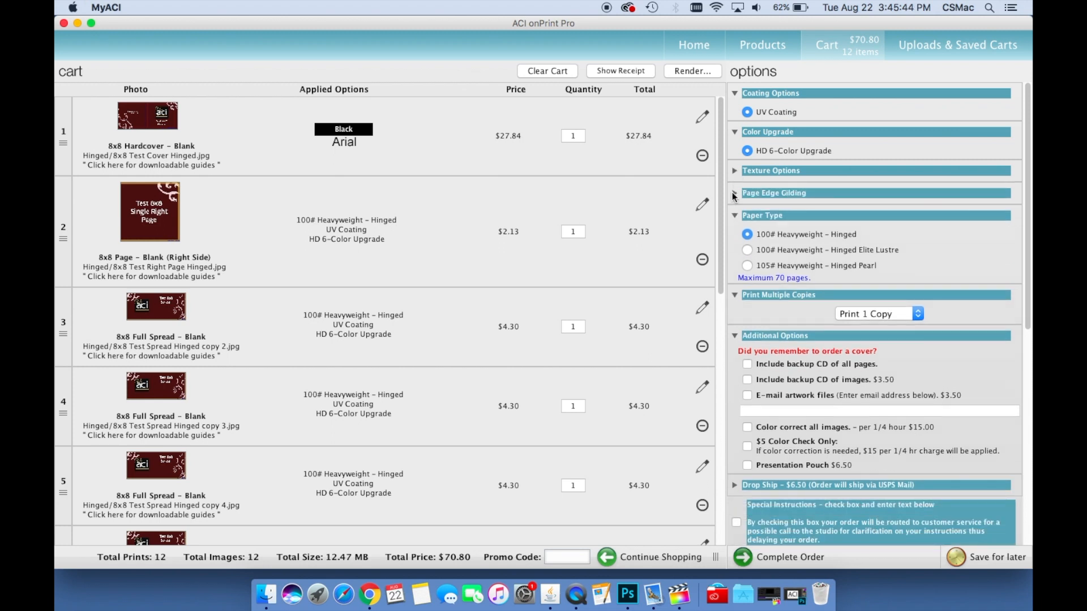
{"action": "left_click", "coordinate": [733, 194]}
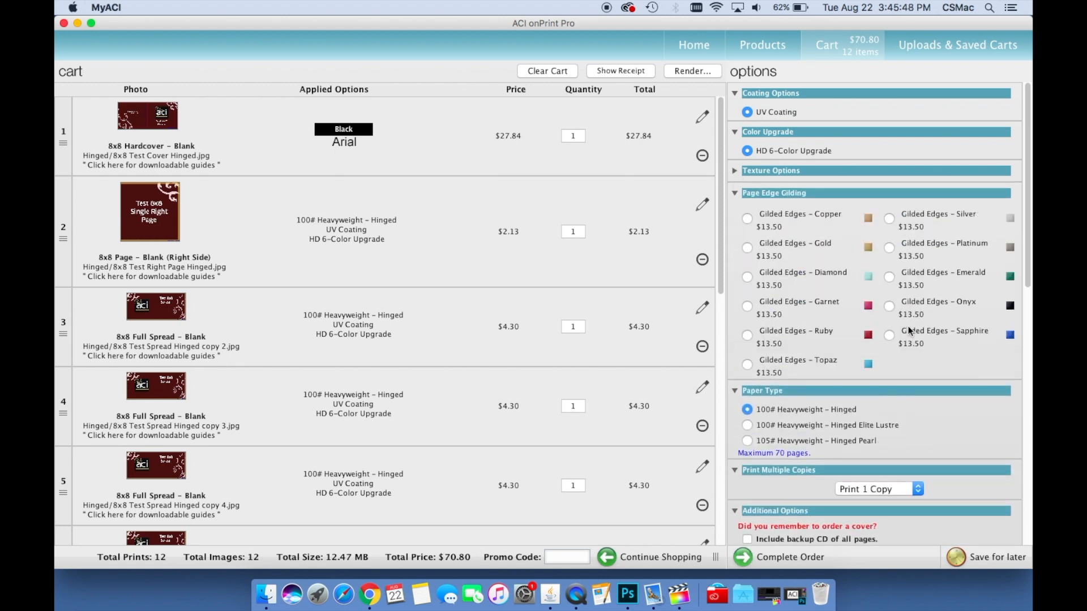
{"action": "left_click", "coordinate": [752, 334]}
{"action": "left_click", "coordinate": [735, 194]}
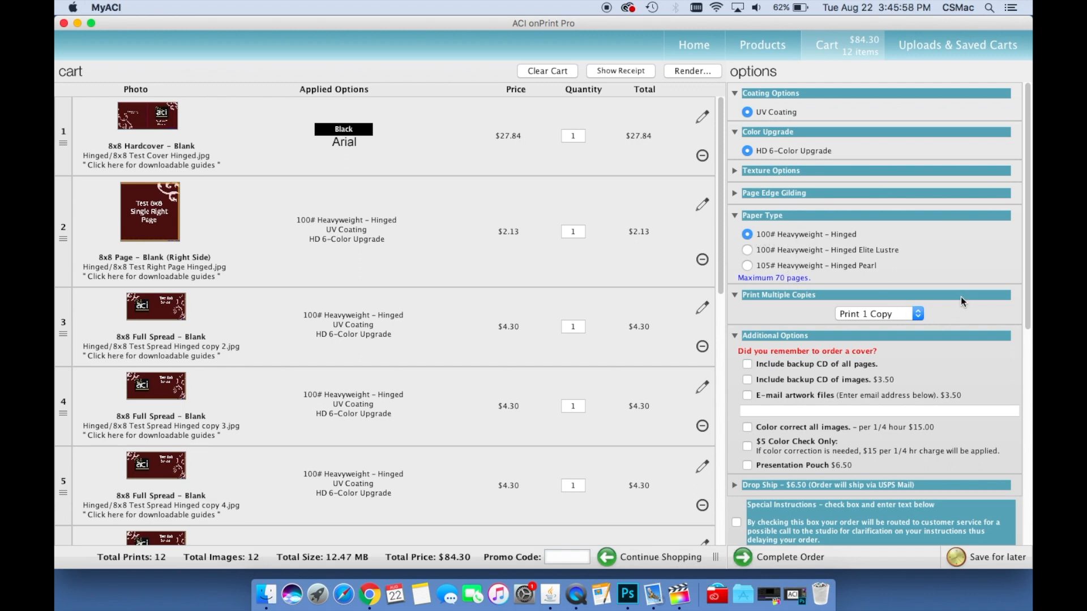
Examine the available multiple-copy quantities, keeping Print 1 Copy, and view the additional order options.
{"action": "left_click", "coordinate": [895, 314]}
{"action": "mouse_move", "coordinate": [917, 338]}
{"action": "left_mouse_down"}
{"action": "mouse_move", "coordinate": [919, 392]}
{"action": "mouse_move", "coordinate": [923, 335]}
{"action": "left_mouse_up"}
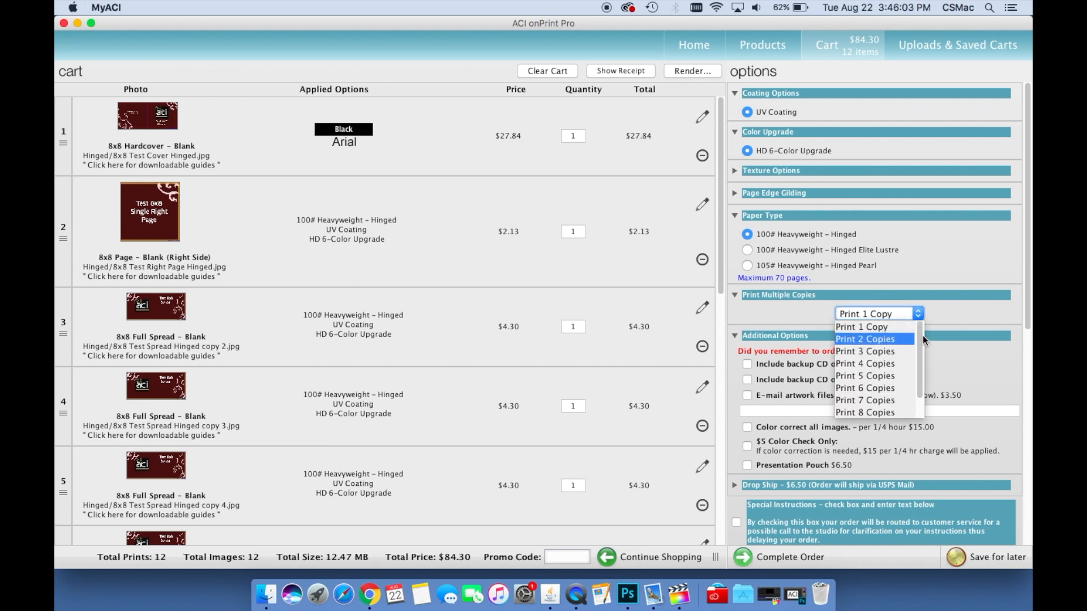
{"action": "left_click", "coordinate": [878, 324]}
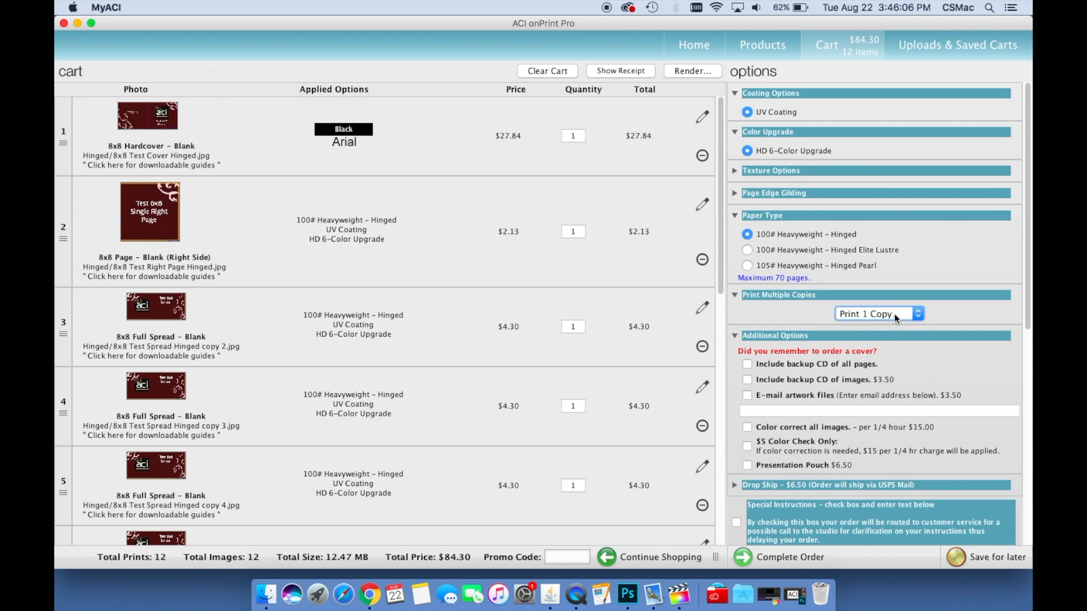
{"action": "left_click", "coordinate": [895, 314]}
{"action": "left_click_drag", "start_coordinate": [919, 344], "coordinate": [919, 385]}
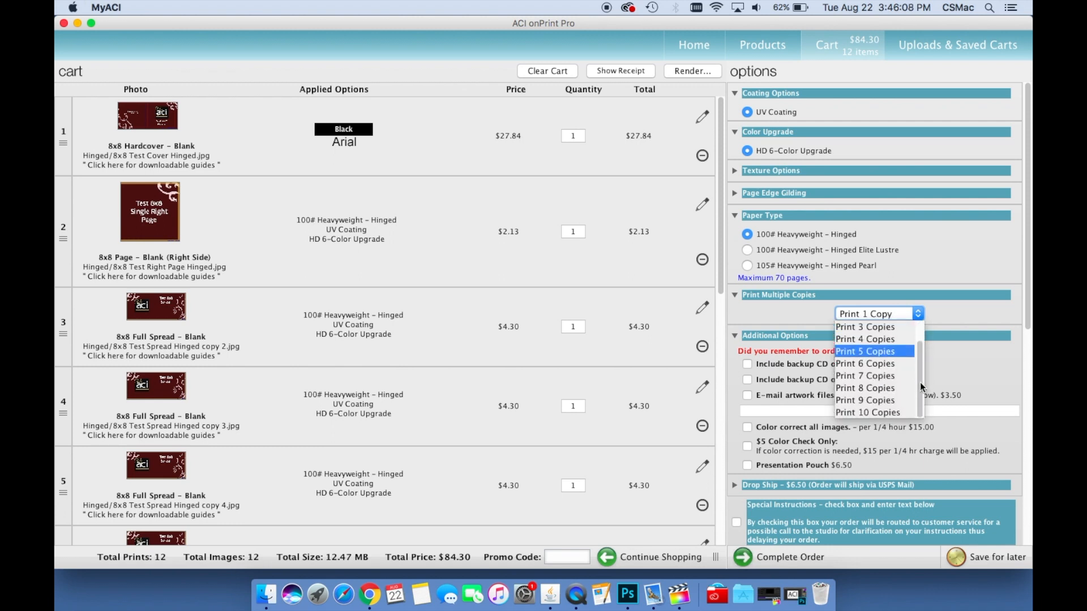
{"action": "left_click", "coordinate": [941, 311]}
{"action": "scroll", "coordinate": [932, 310], "scroll_direction": "down", "scroll_amount": 3}
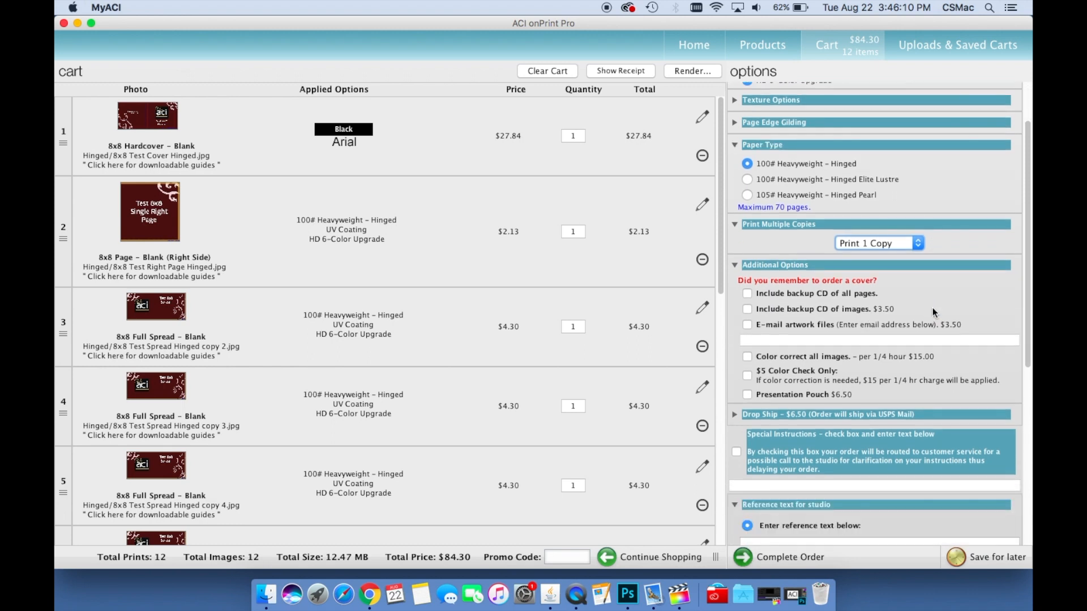
Review the backup CD, color correction and presentation pouch options, the special instructions choice, and the drop-ship address fields, leaving them all unselected.
{"action": "scroll", "coordinate": [932, 307], "scroll_direction": "down", "scroll_amount": 2}
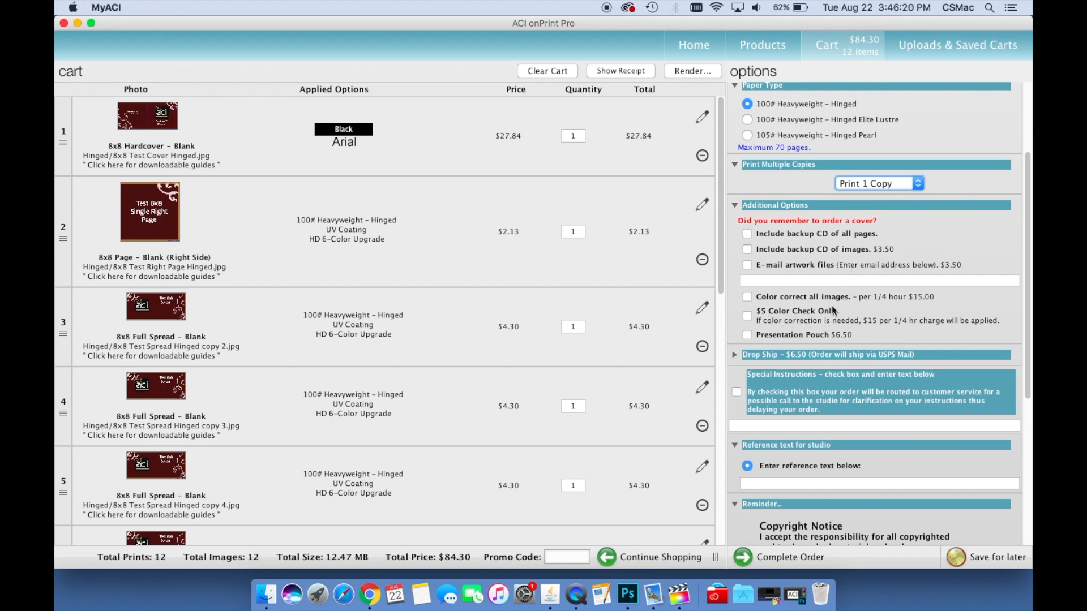
{"action": "scroll", "coordinate": [827, 303], "scroll_direction": "down", "scroll_amount": 4}
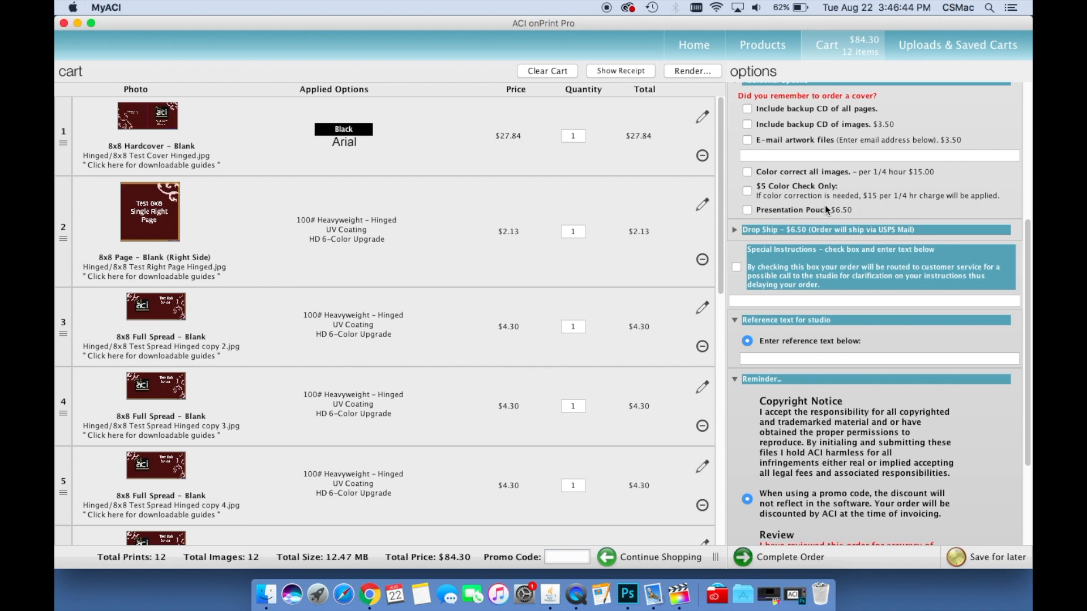
{"action": "scroll", "coordinate": [825, 206], "scroll_direction": "down", "scroll_amount": 1}
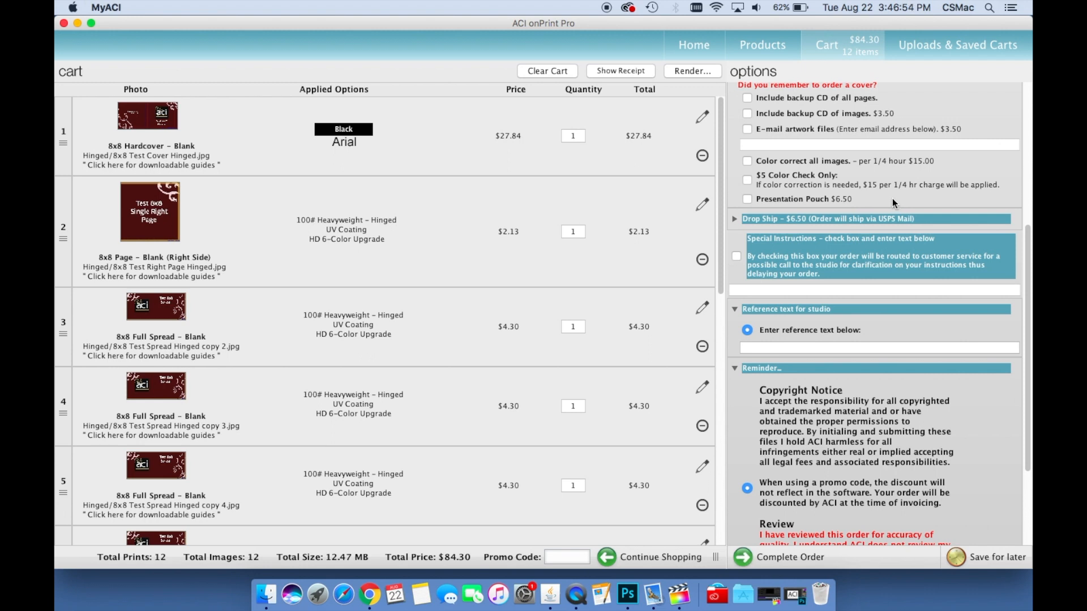
{"action": "scroll", "coordinate": [861, 194], "scroll_direction": "down", "scroll_amount": 3}
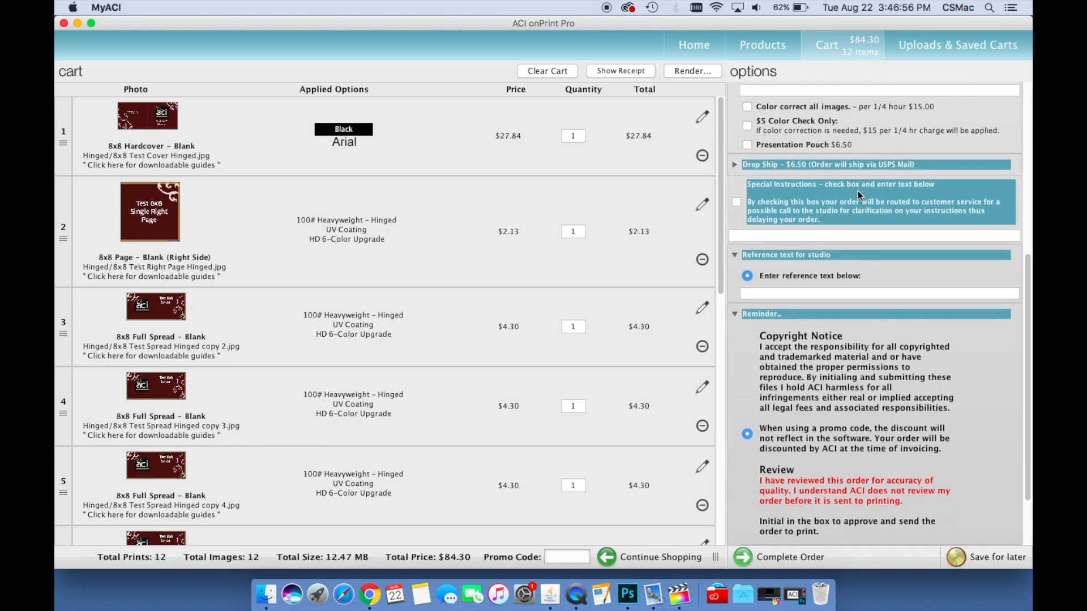
{"action": "left_click", "coordinate": [737, 201]}
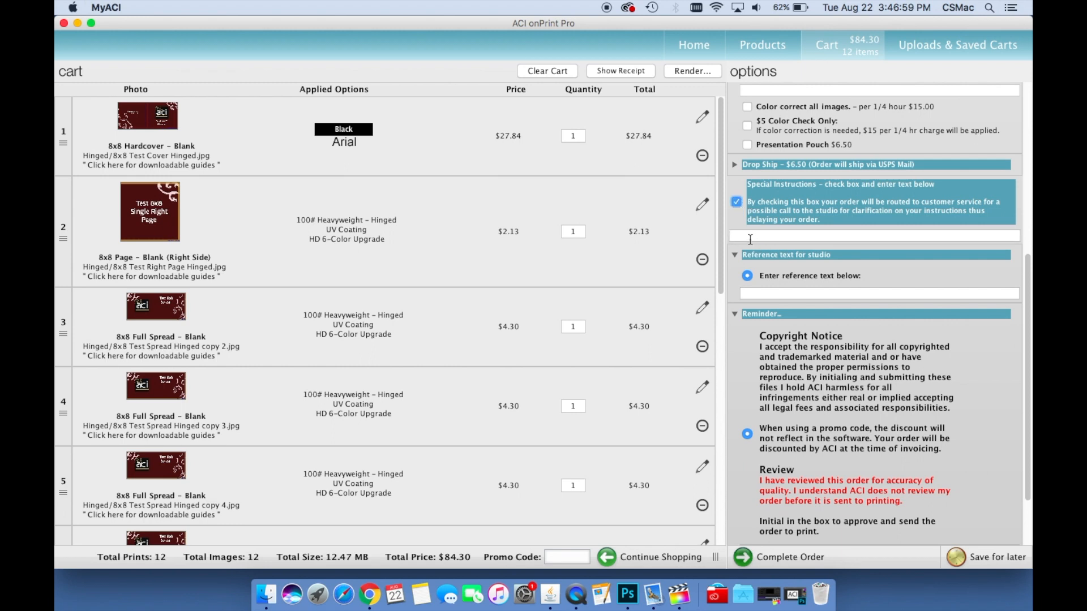
{"action": "left_click", "coordinate": [737, 202]}
{"action": "left_click", "coordinate": [734, 165]}
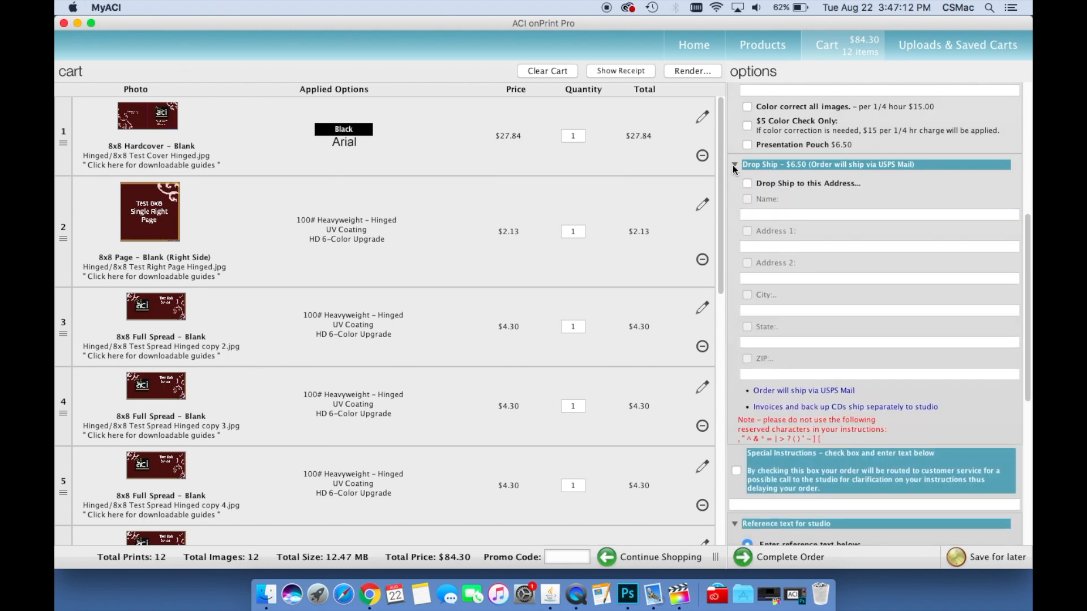
{"action": "left_click", "coordinate": [734, 165]}
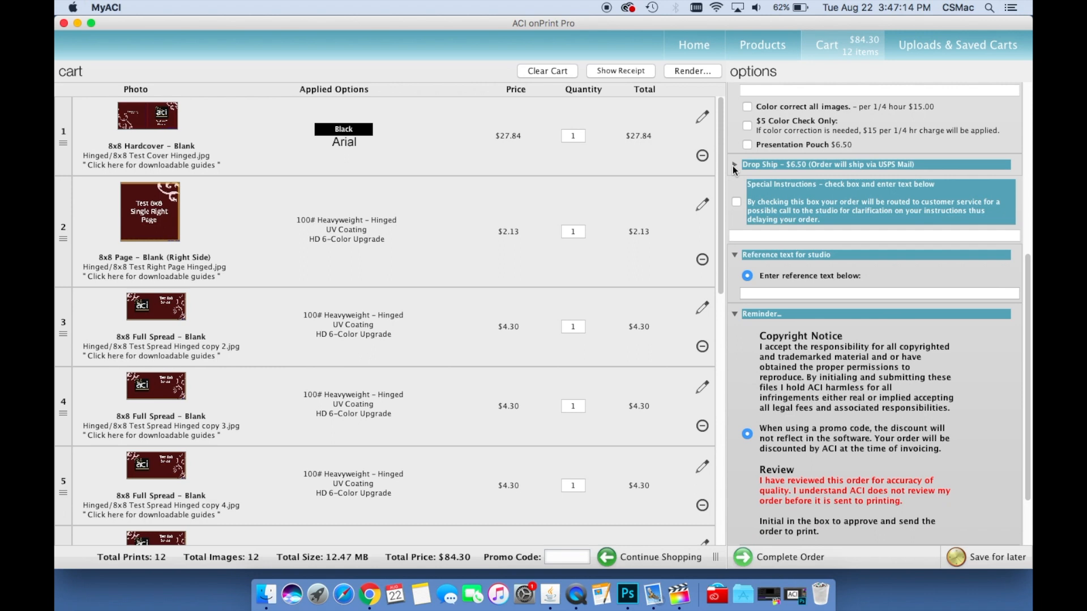
Enter "Test memory book" as the studio reference text and fill in the customer's initials to approve the order for printing.
{"action": "scroll", "coordinate": [791, 228], "scroll_direction": "down", "scroll_amount": 2}
{"action": "left_click", "coordinate": [786, 232]}
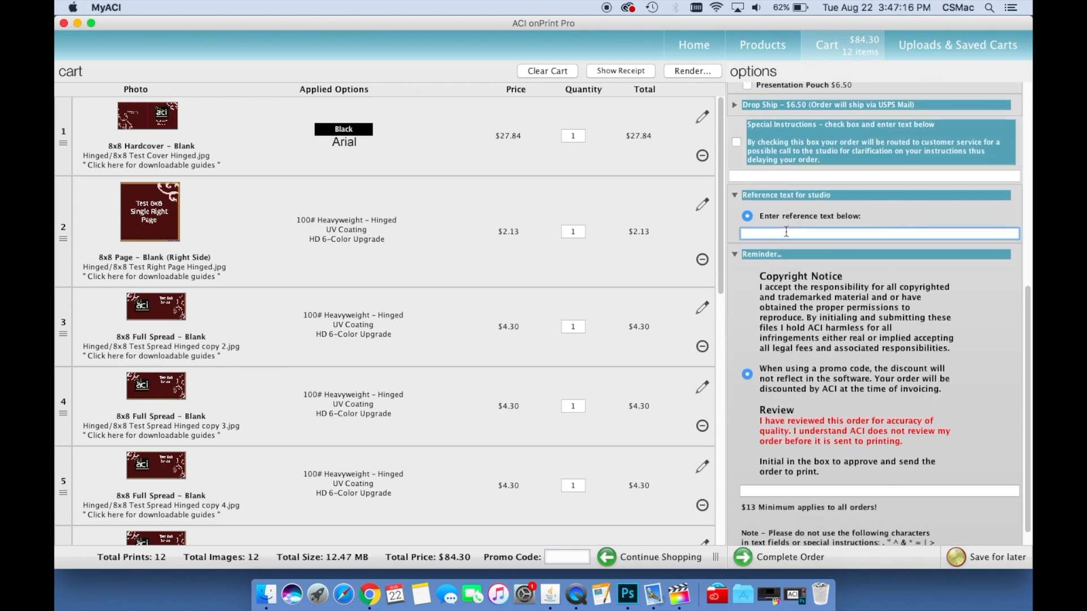
{"action": "type", "text": "Test memory book"}
{"action": "scroll", "coordinate": [831, 229], "scroll_direction": "down", "scroll_amount": 2}
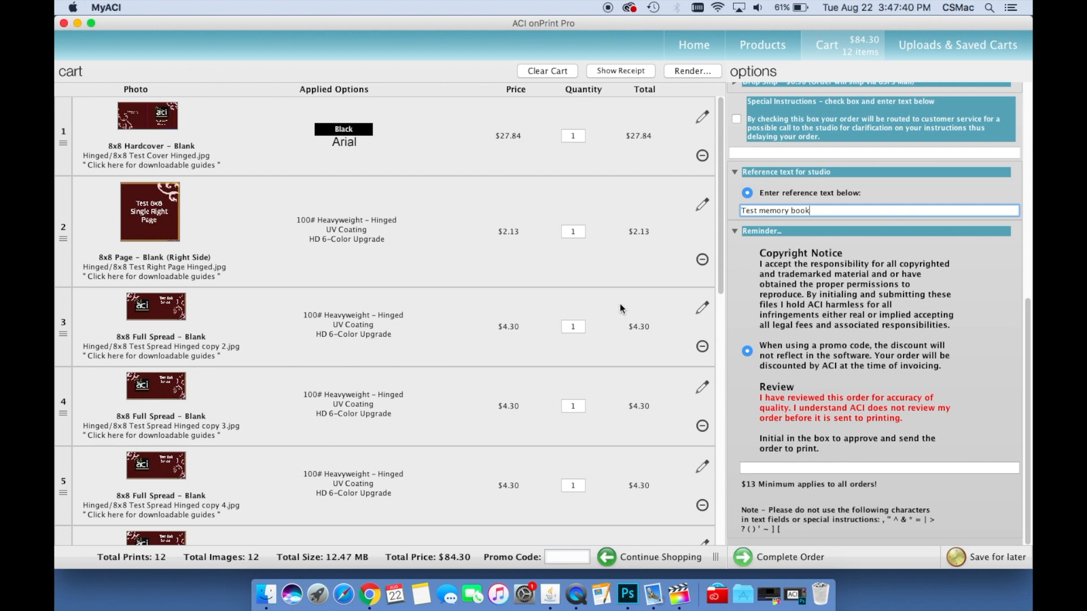
{"action": "left_click", "coordinate": [795, 466]}
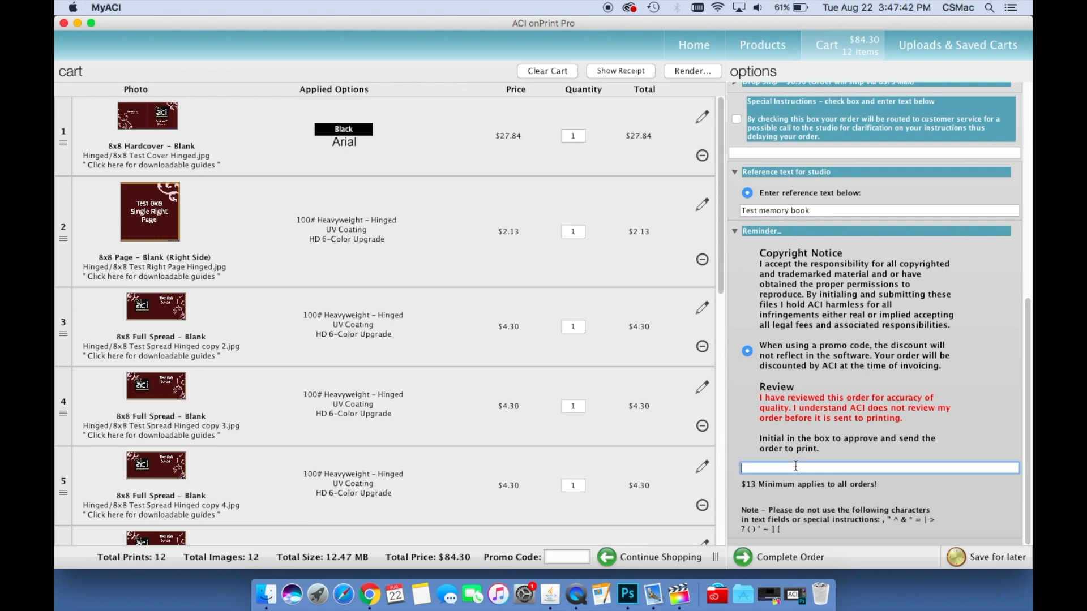
{"action": "type", "text": "ES"}
Start completing the order to view the account information form, and cancel back to the cart.
{"action": "left_click", "coordinate": [788, 552]}
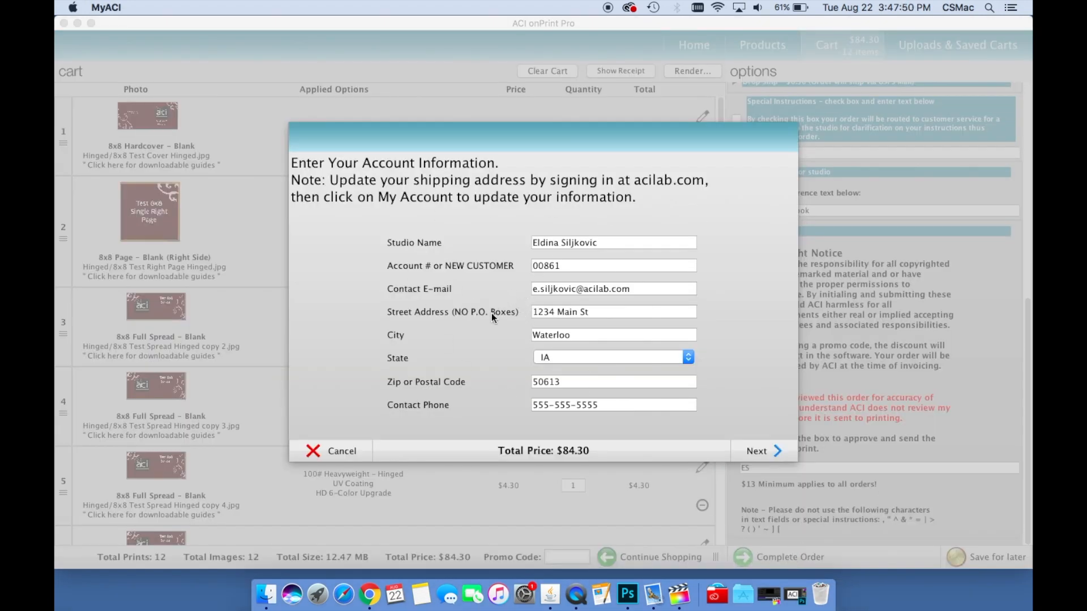
{"action": "left_click", "coordinate": [340, 450]}
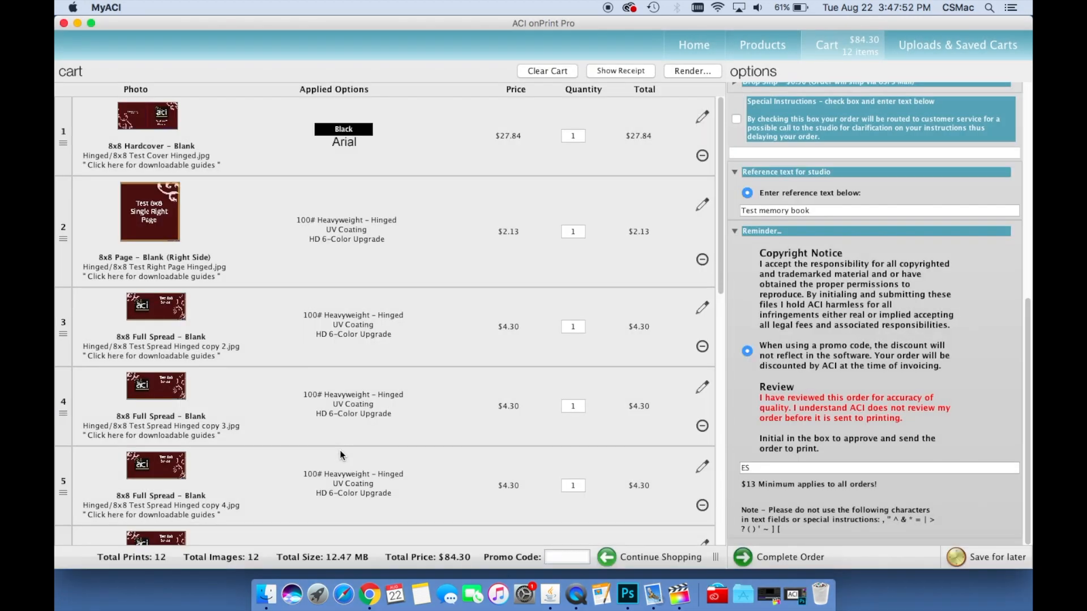